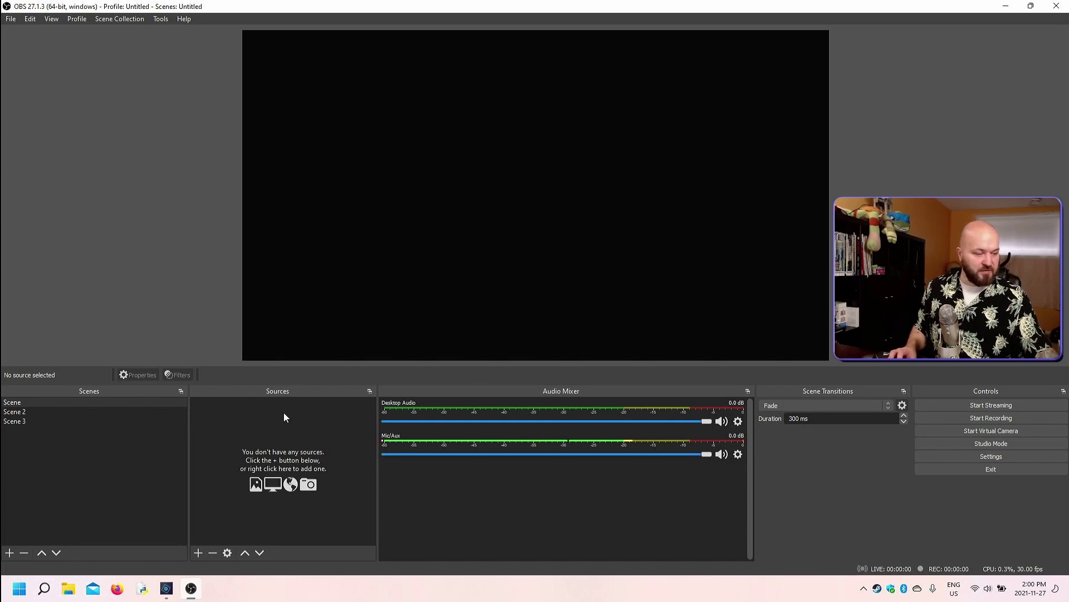
Add an Audio Input Capture source named 'mike' to Scene
click(202, 553)
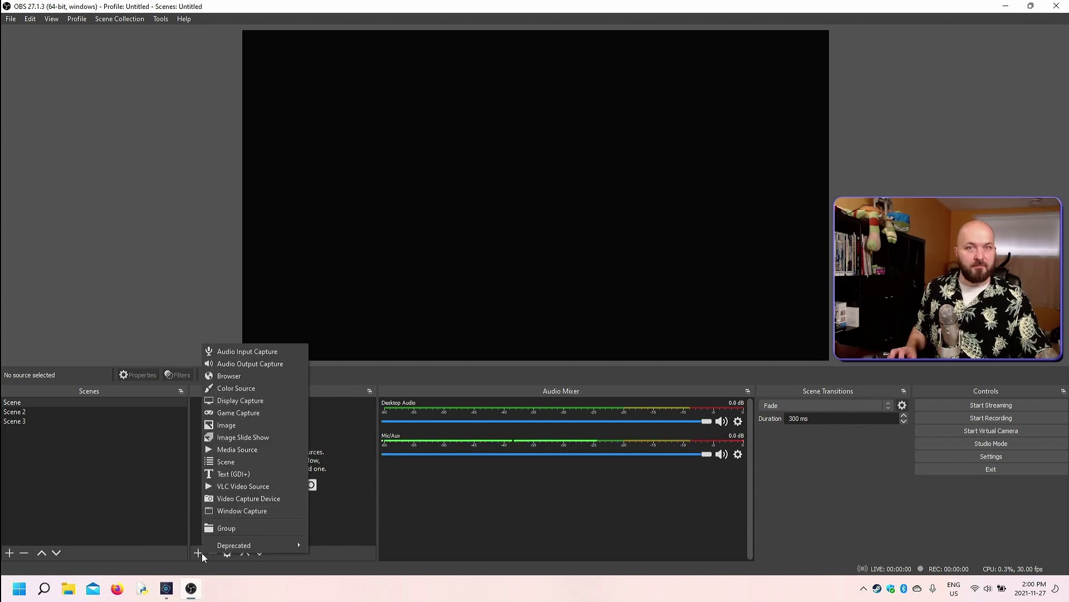
click(296, 351)
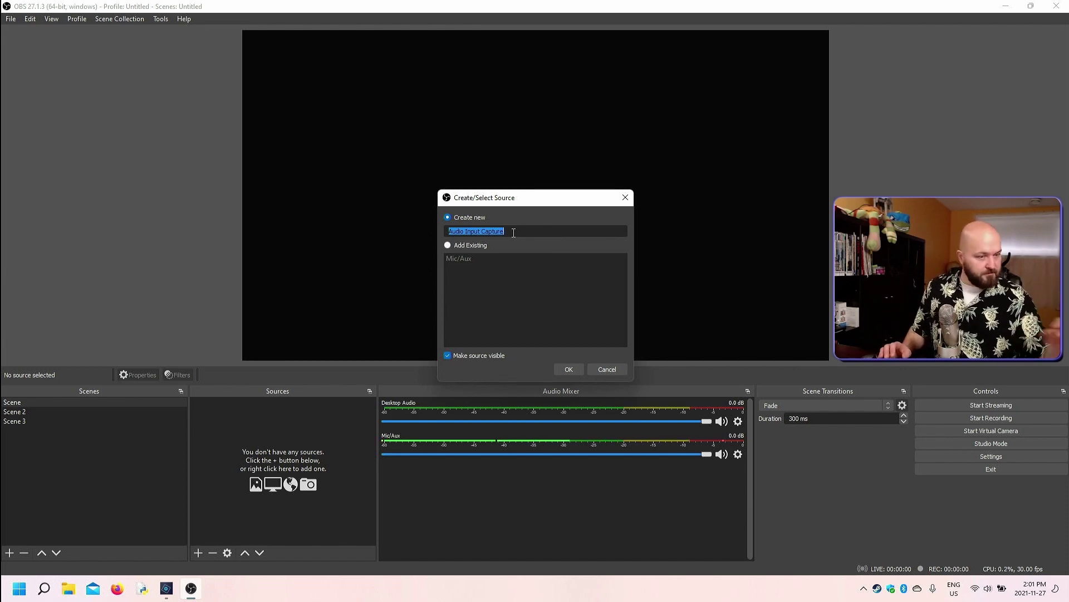
text(mic)
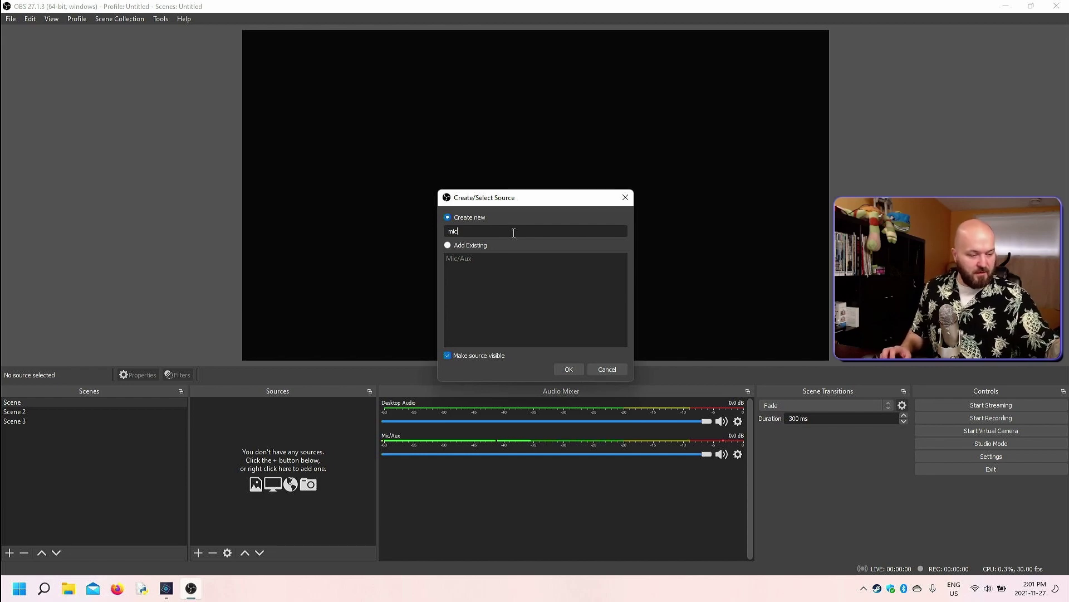
key(BackSpace)
text(k)
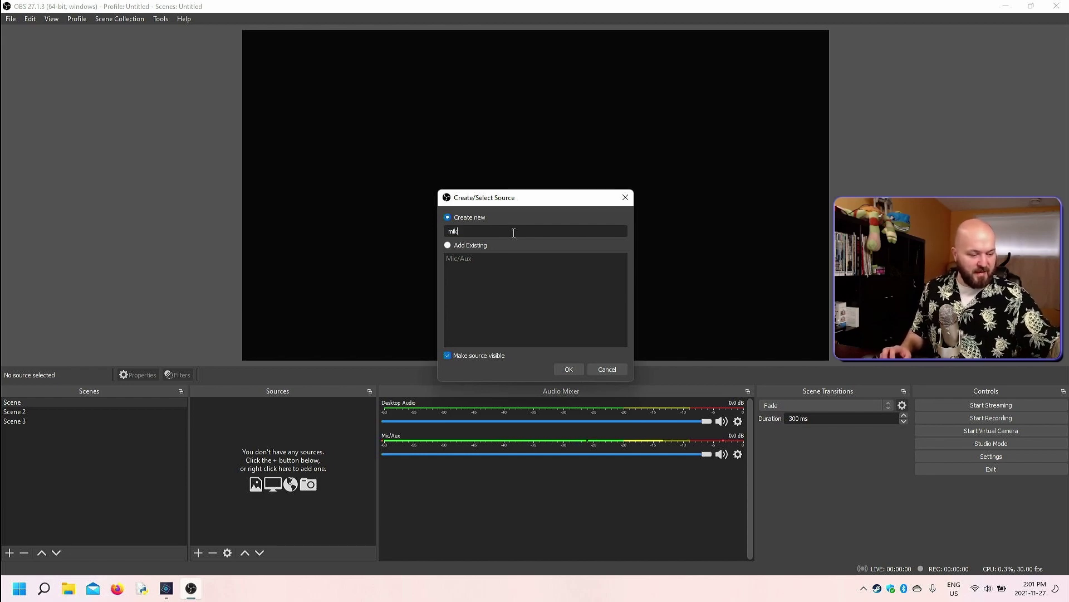
text(e)
key(Return)
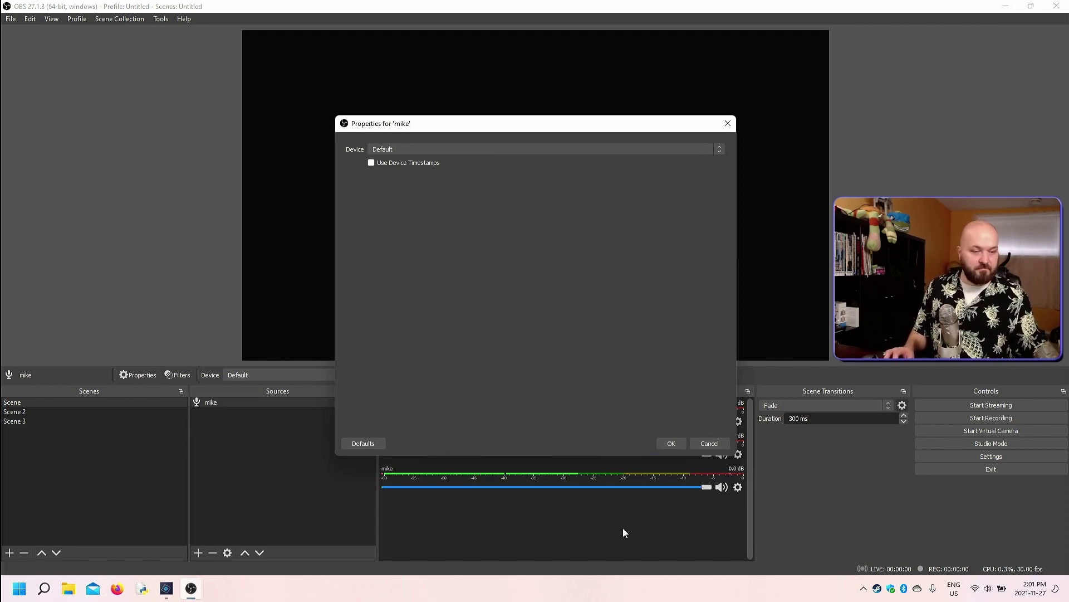
Keep mike on the Default device, compare Scene with Scene 2, and mute the Mic/Aux track
click(666, 443)
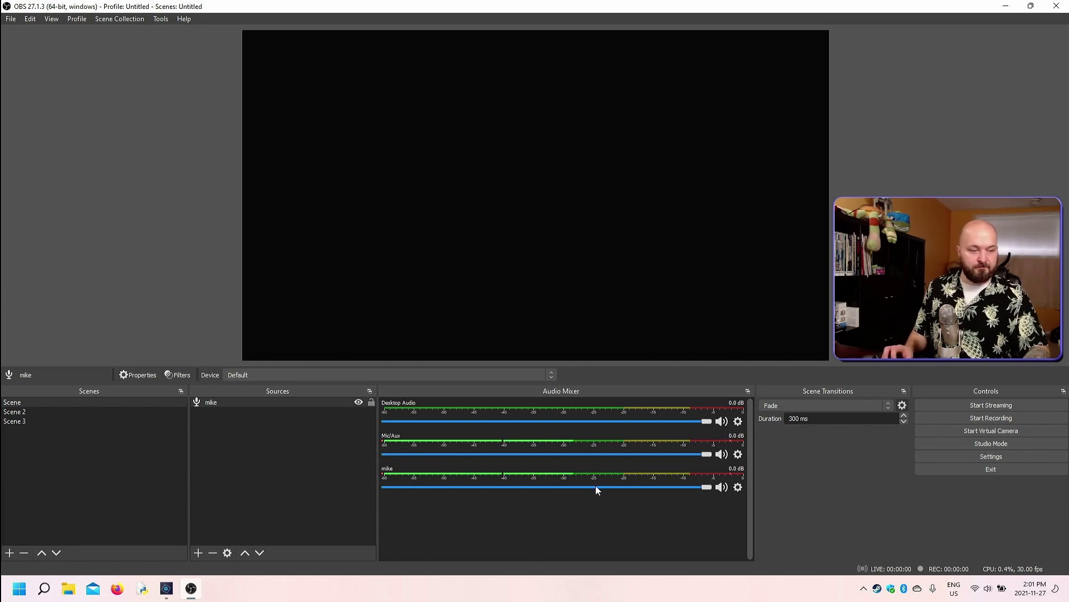
click(116, 460)
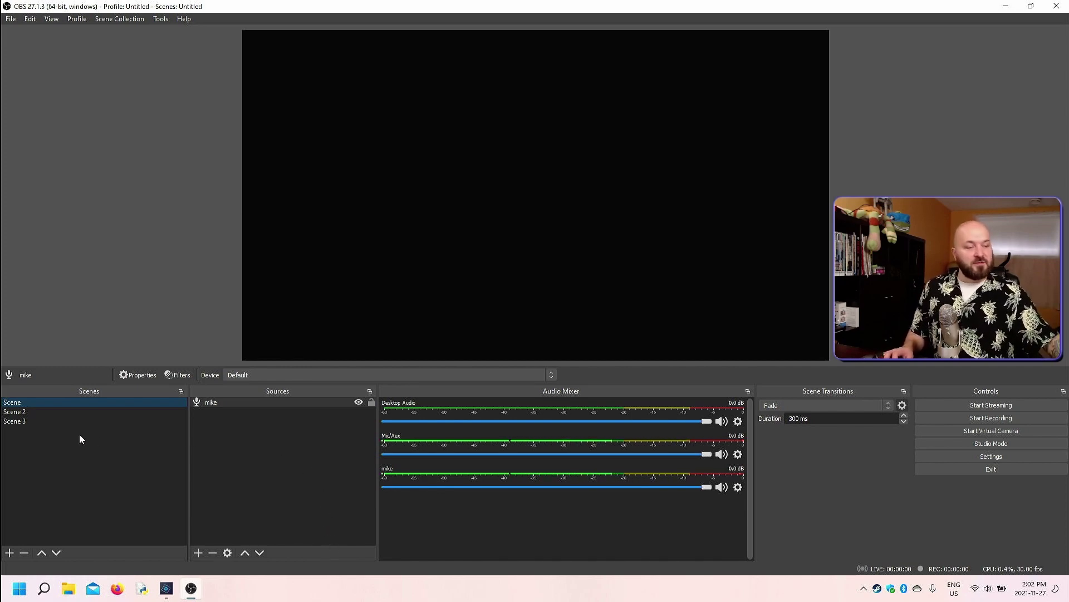
click(57, 412)
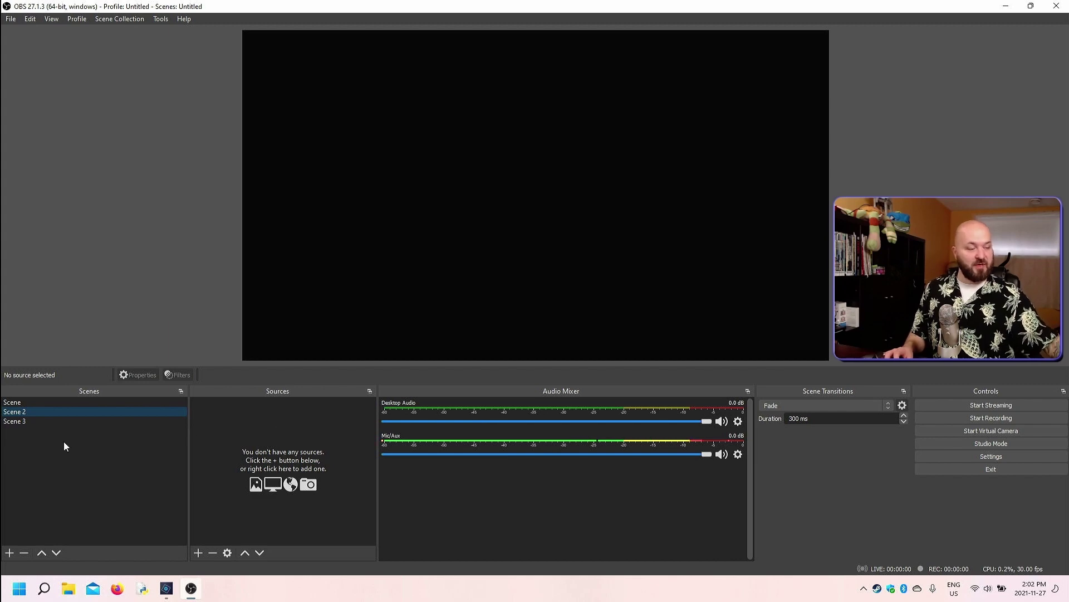
click(37, 402)
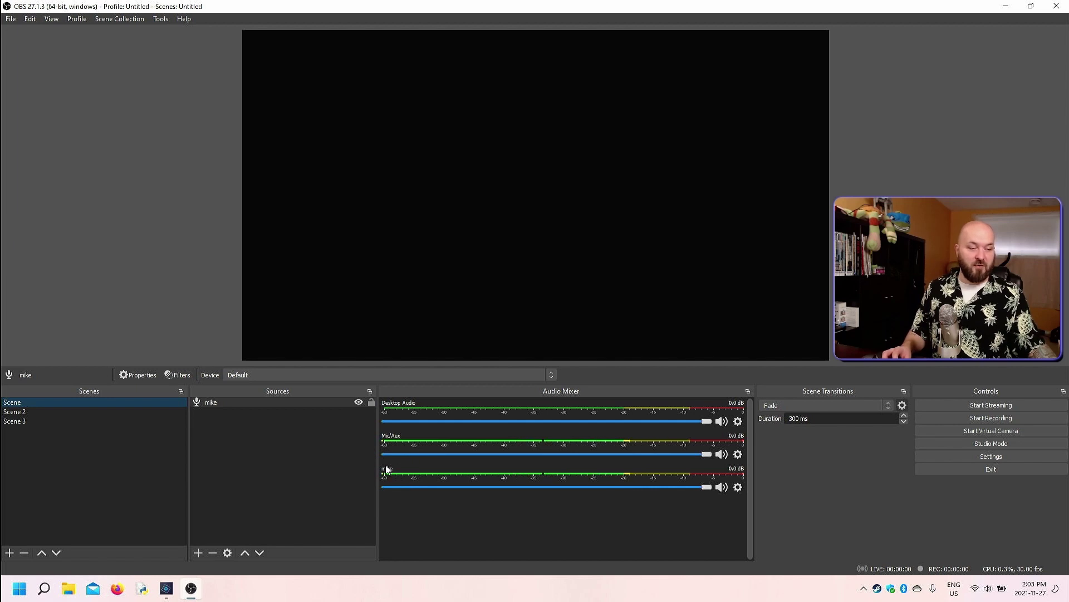
click(727, 455)
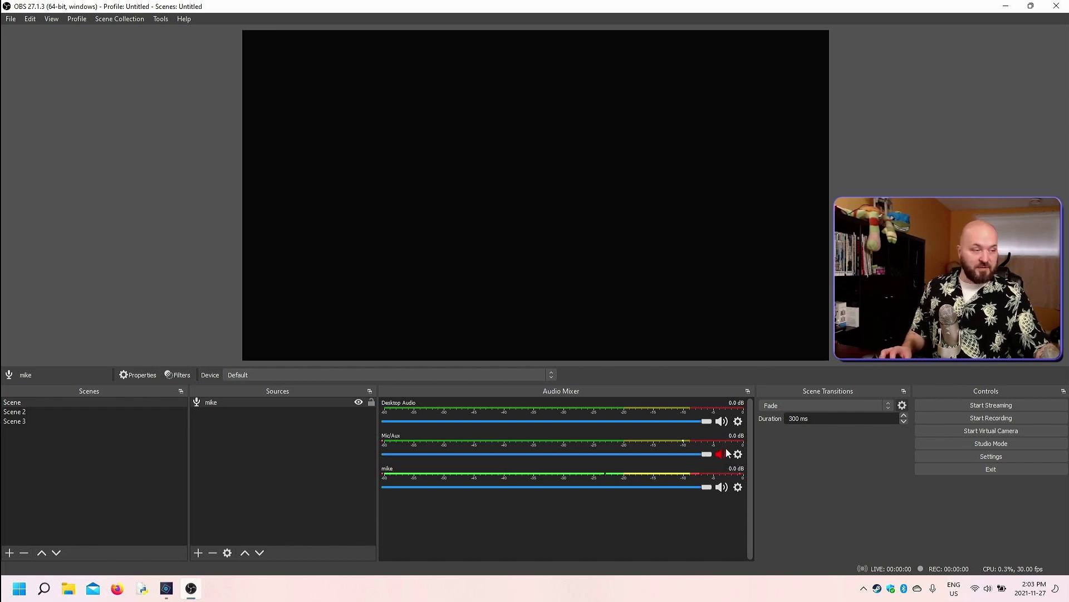
Set Mic/Auxiliary Audio to Disabled in the audio settings and apply it
click(10, 19)
click(32, 61)
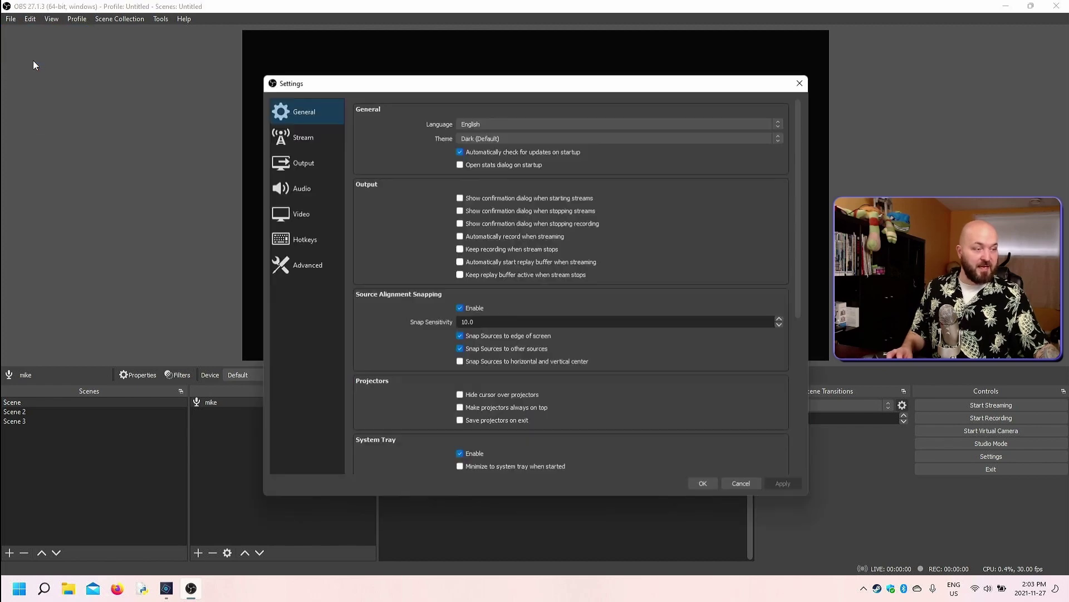
click(311, 186)
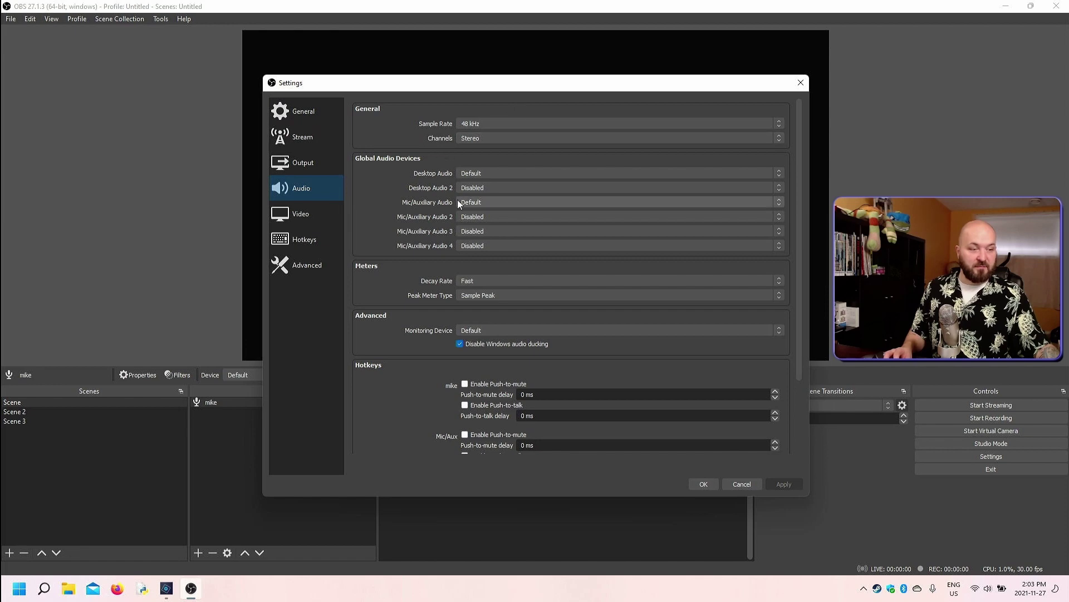
click(501, 202)
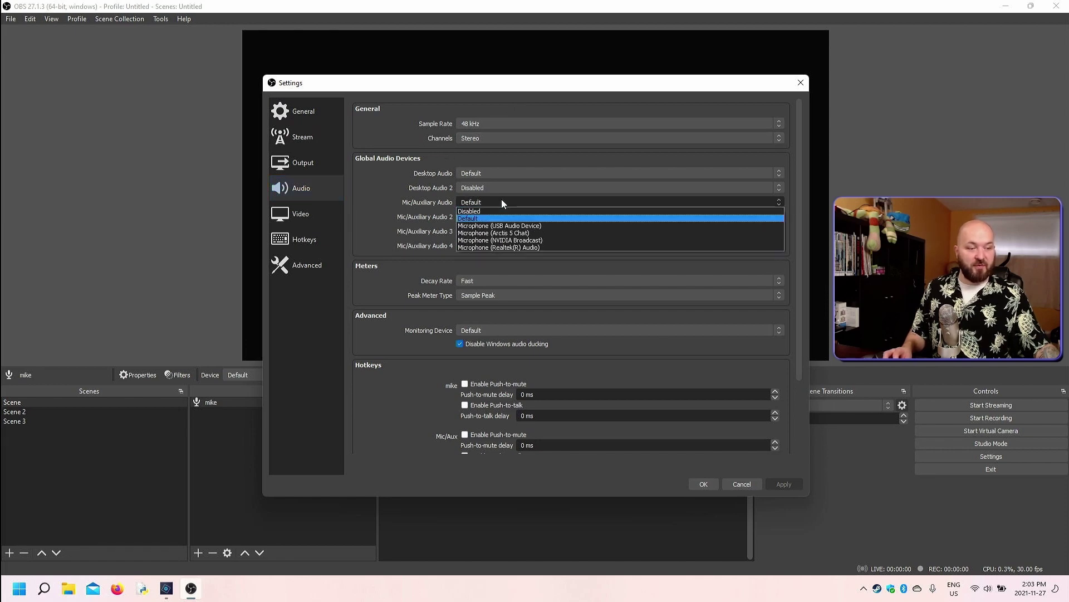
click(504, 210)
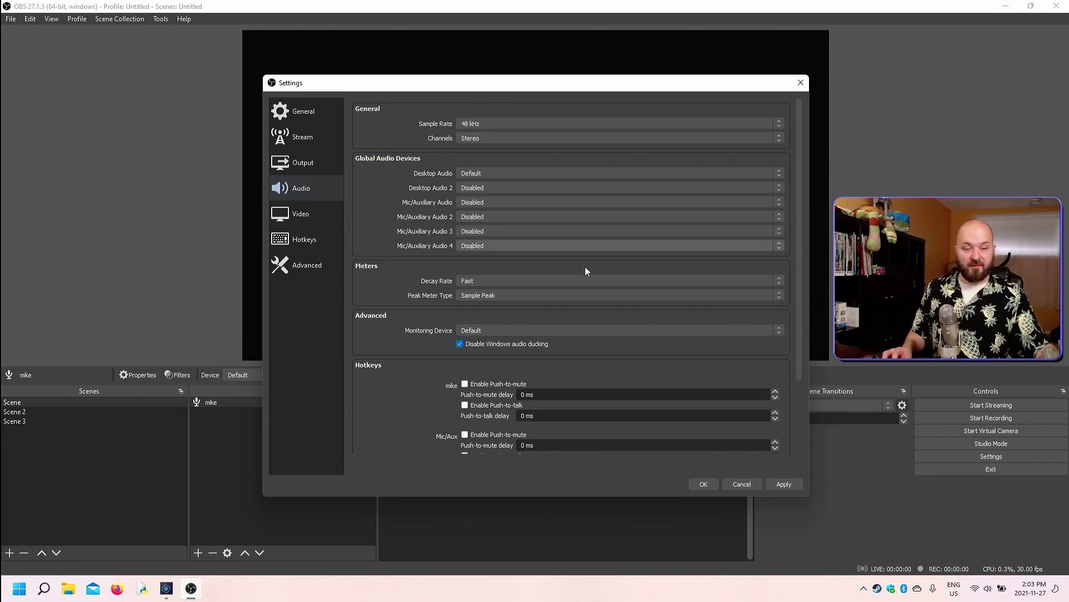
click(776, 482)
click(705, 485)
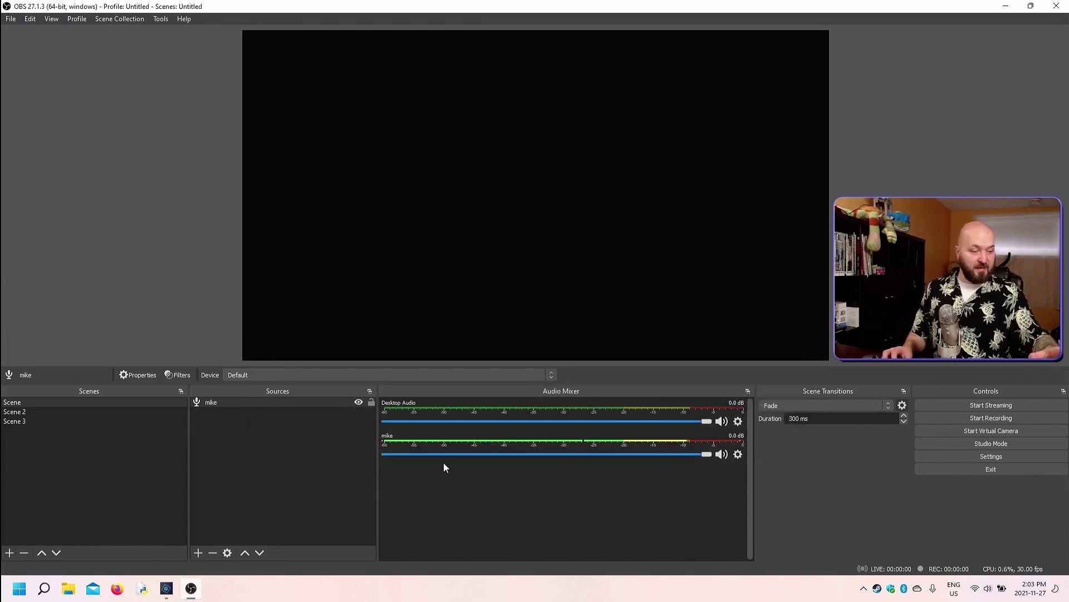
Switch between Scene 2 and Scene to confirm the mixer shows only Desktop Audio and mike
click(70, 413)
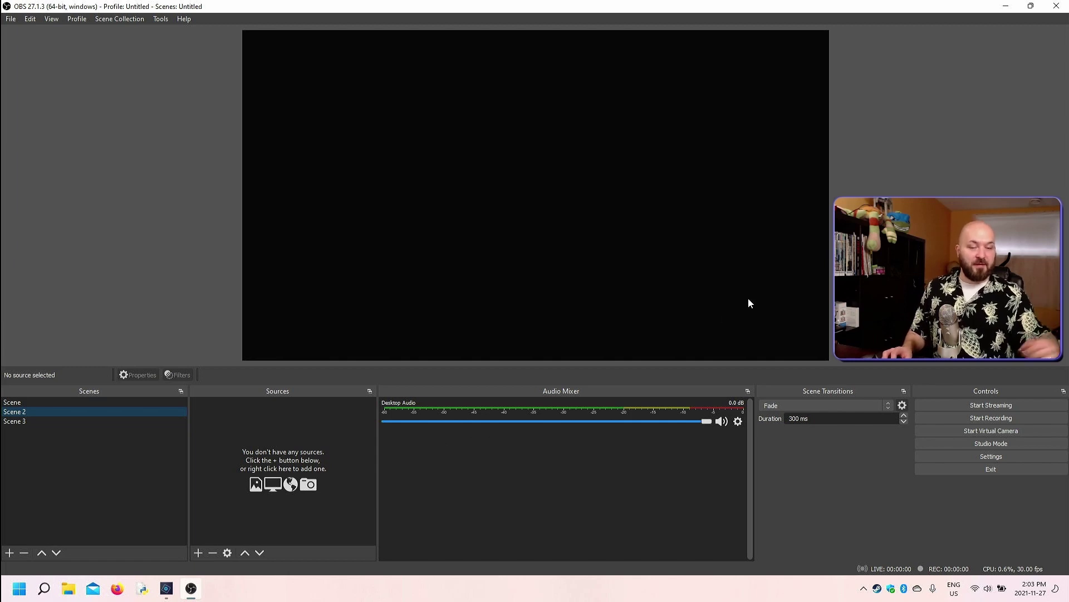
click(83, 403)
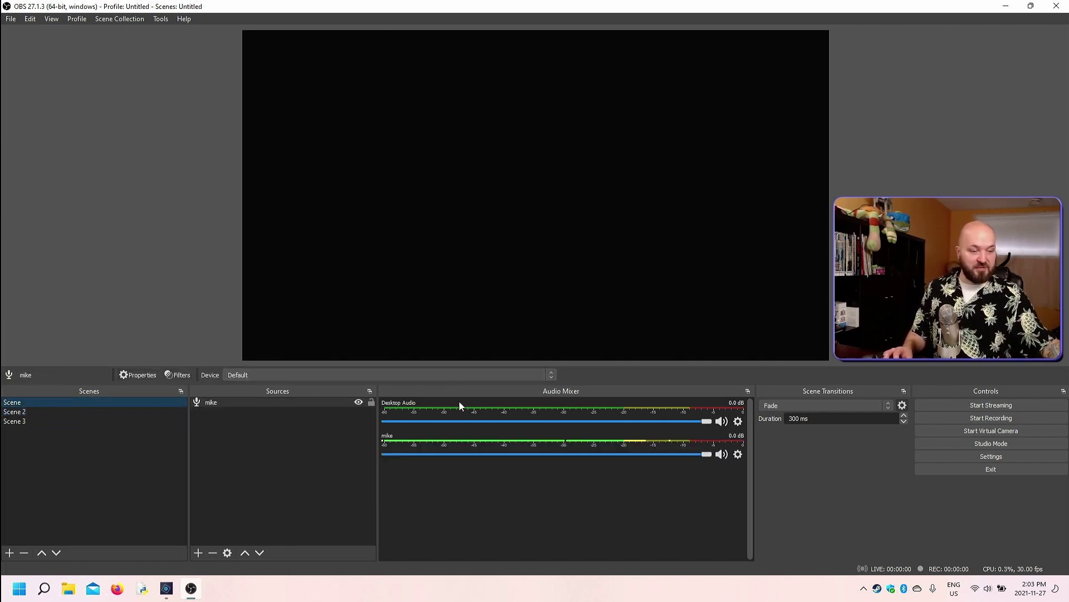
click(442, 446)
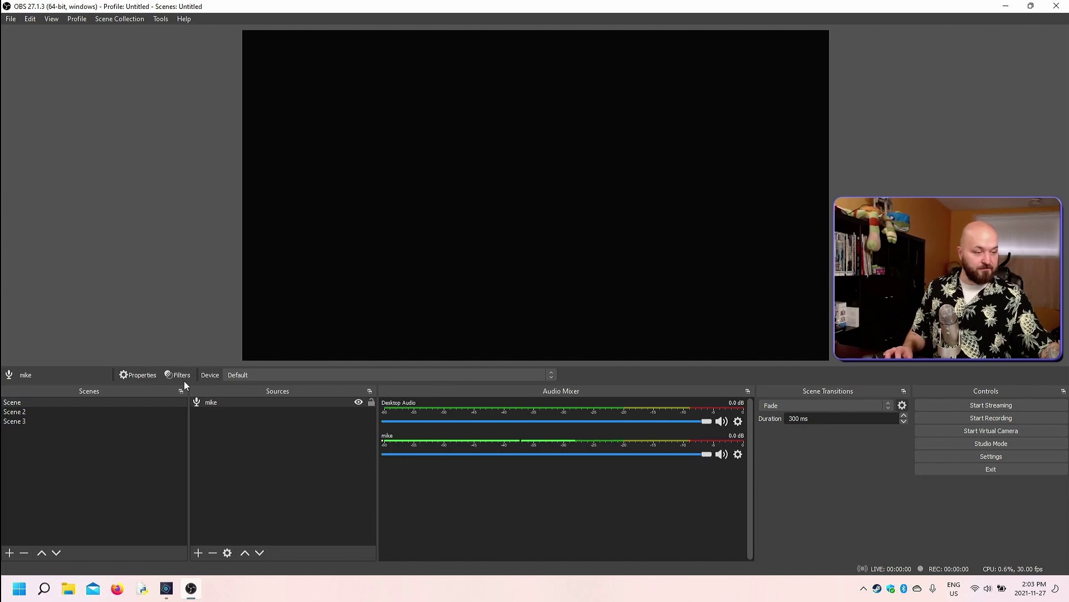
click(145, 376)
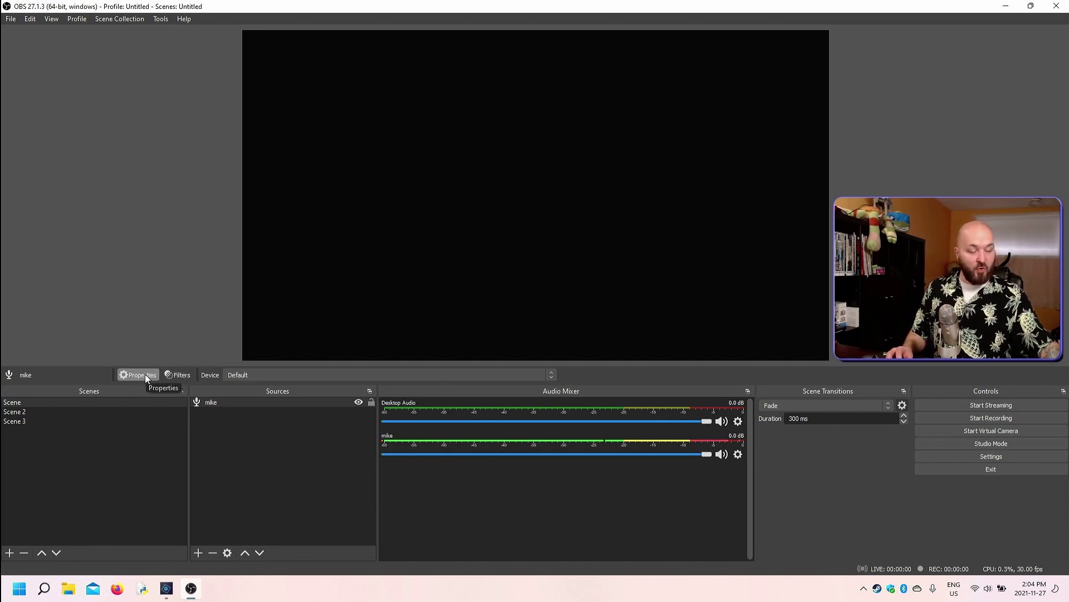
Change the mike source's device to Microphone (Arctis 5 Chat)
right_click(212, 403)
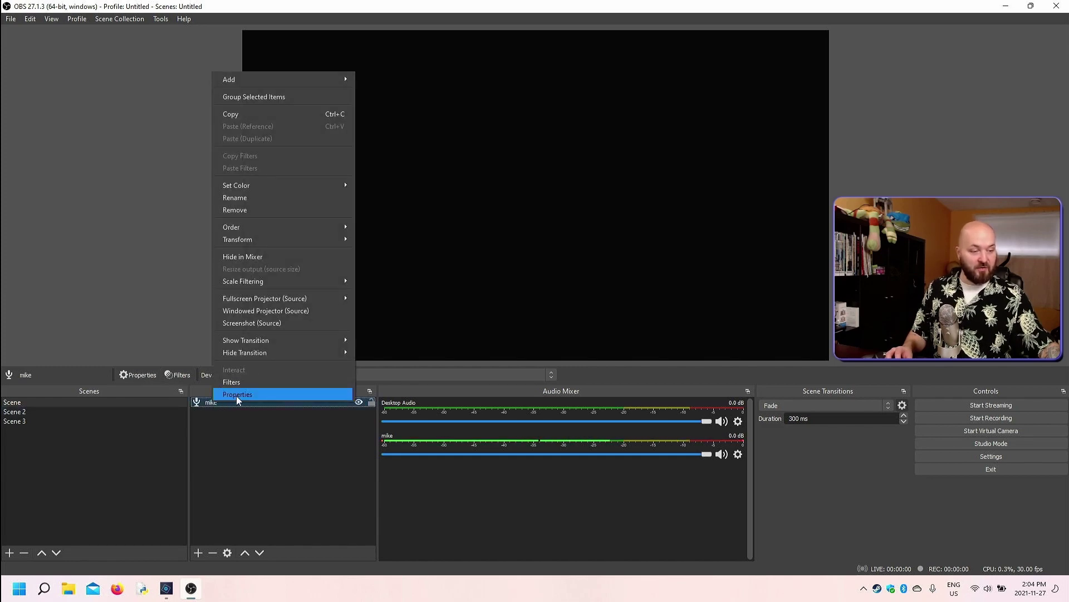
click(236, 394)
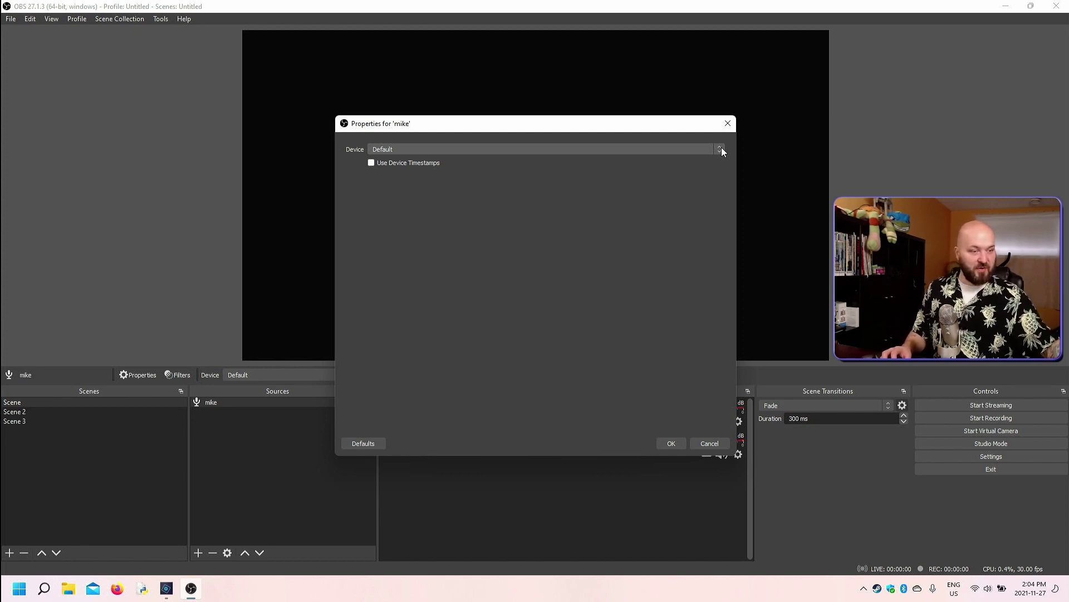
click(720, 149)
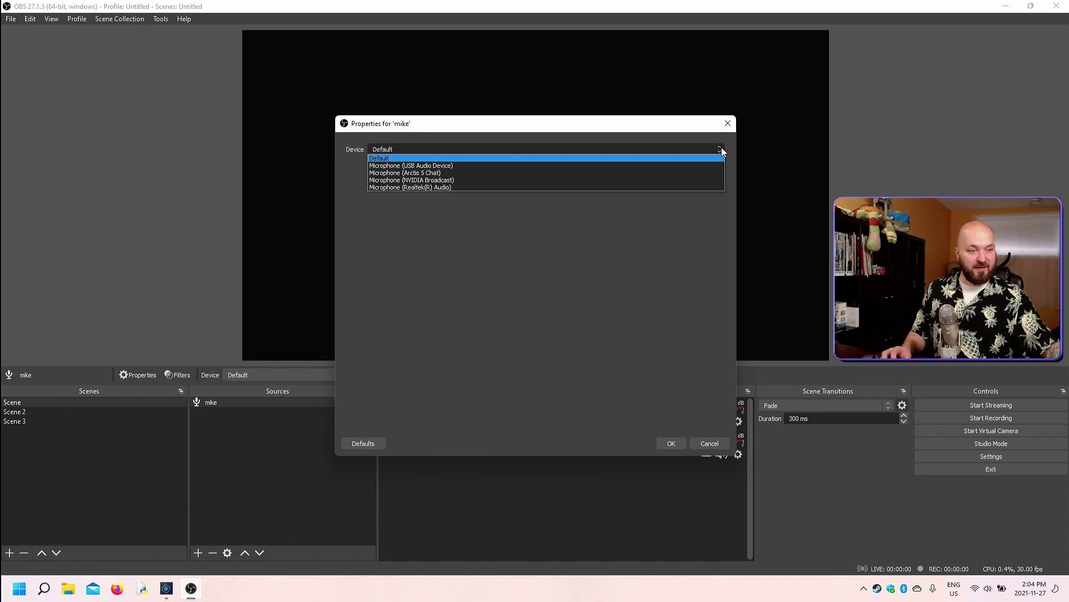
click(471, 173)
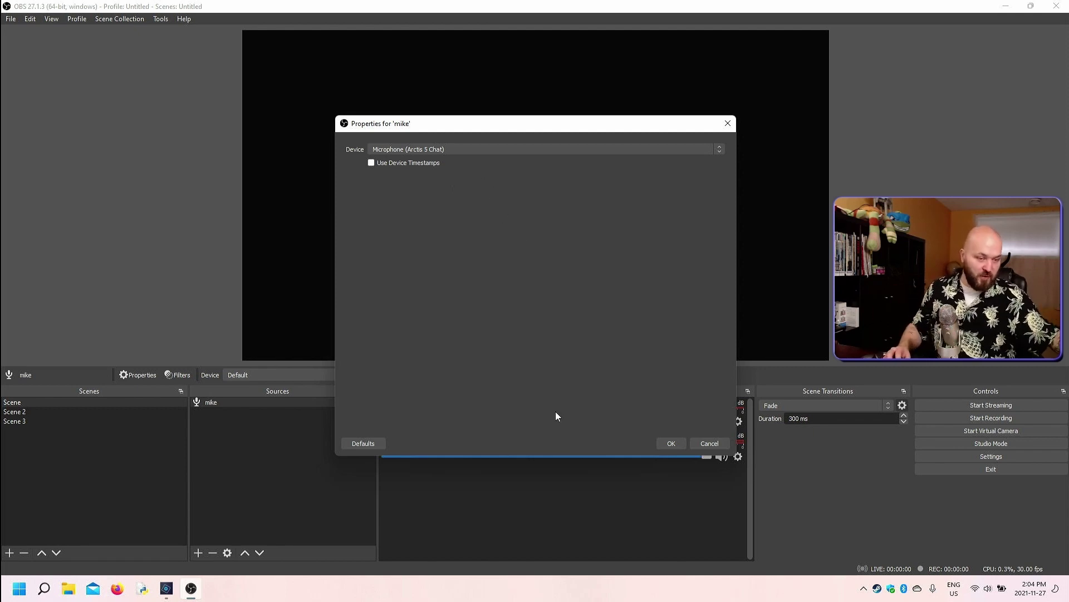
click(667, 444)
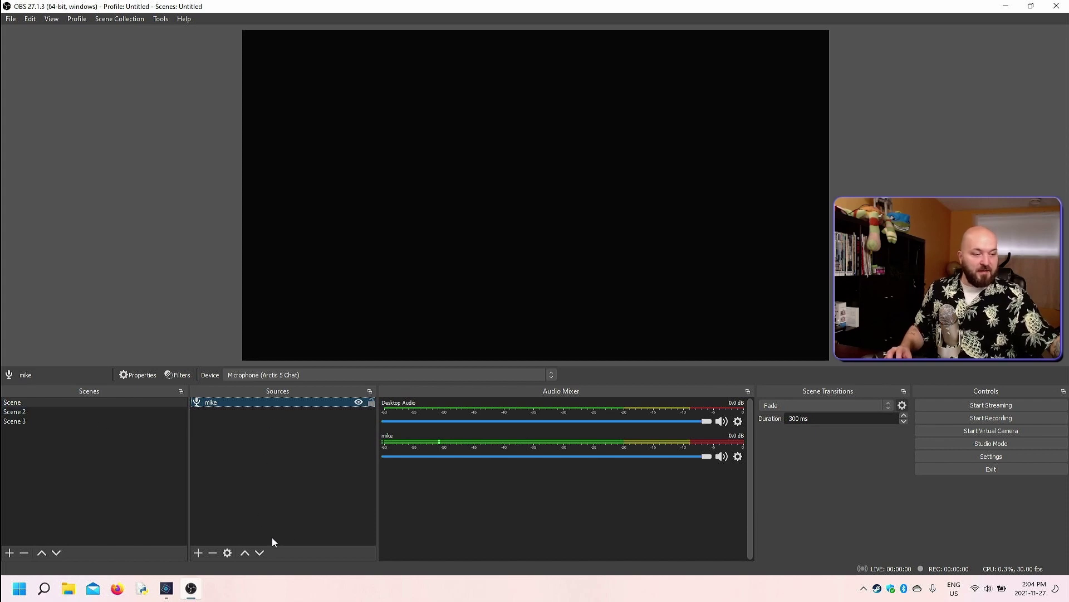
Add an Audio Output Capture source named 'outie', keeping its Default device
click(199, 553)
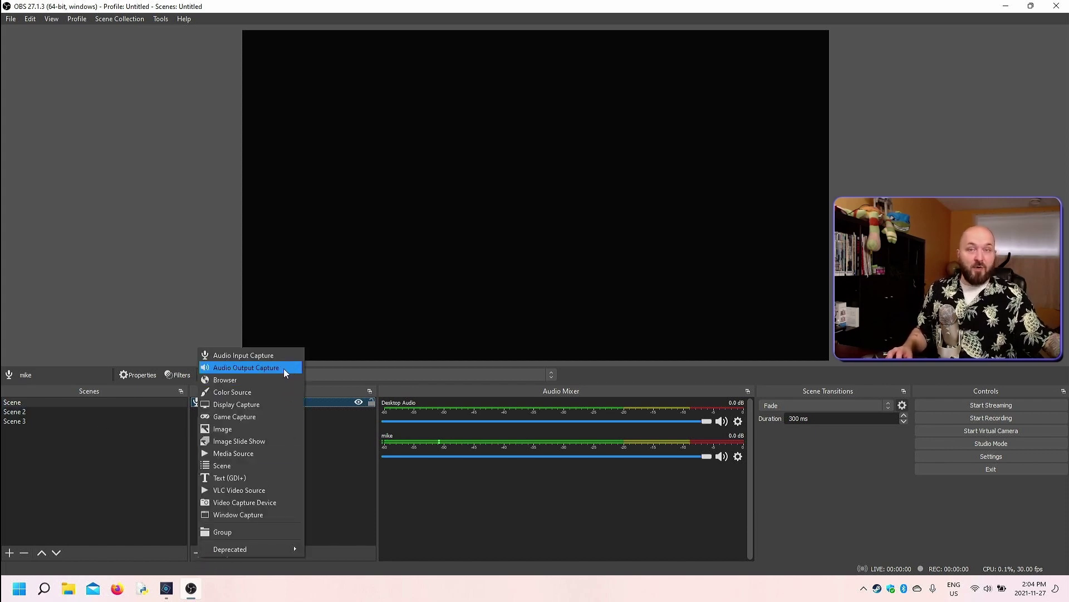
click(283, 369)
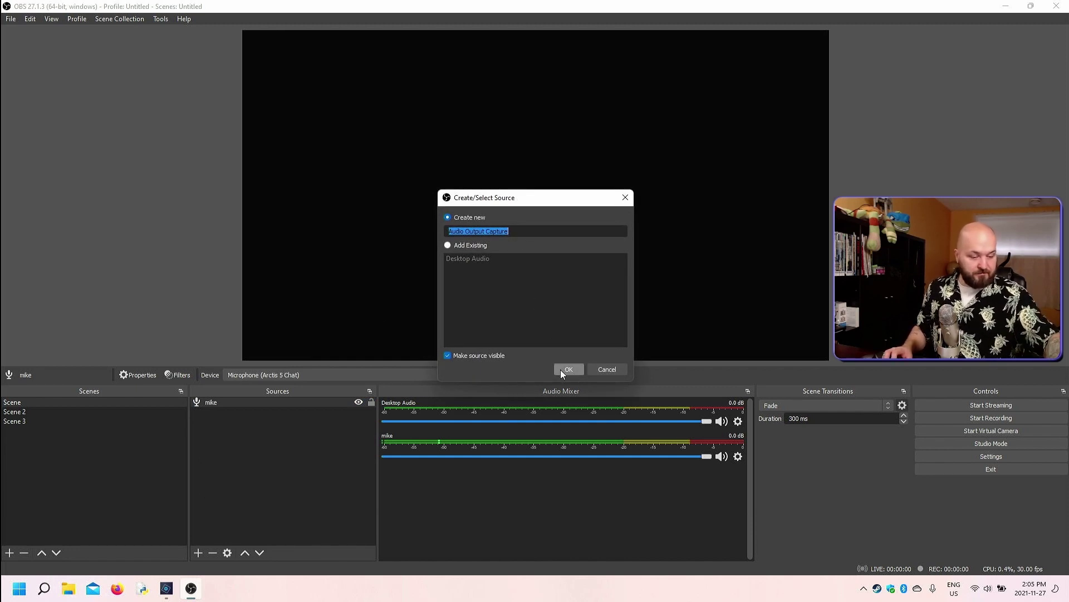
text(out)
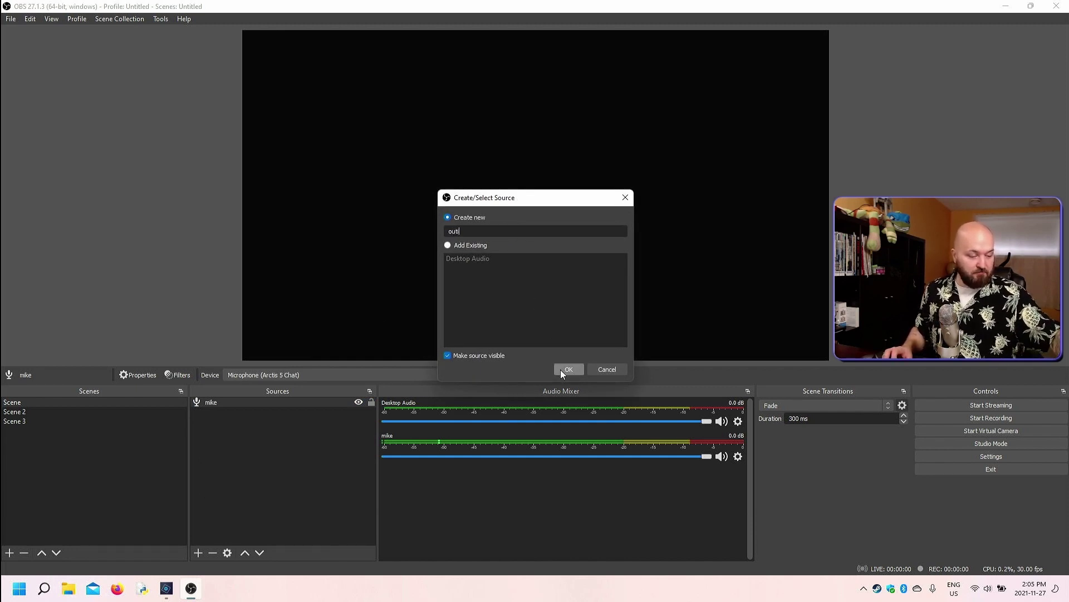
text(ie)
click(566, 374)
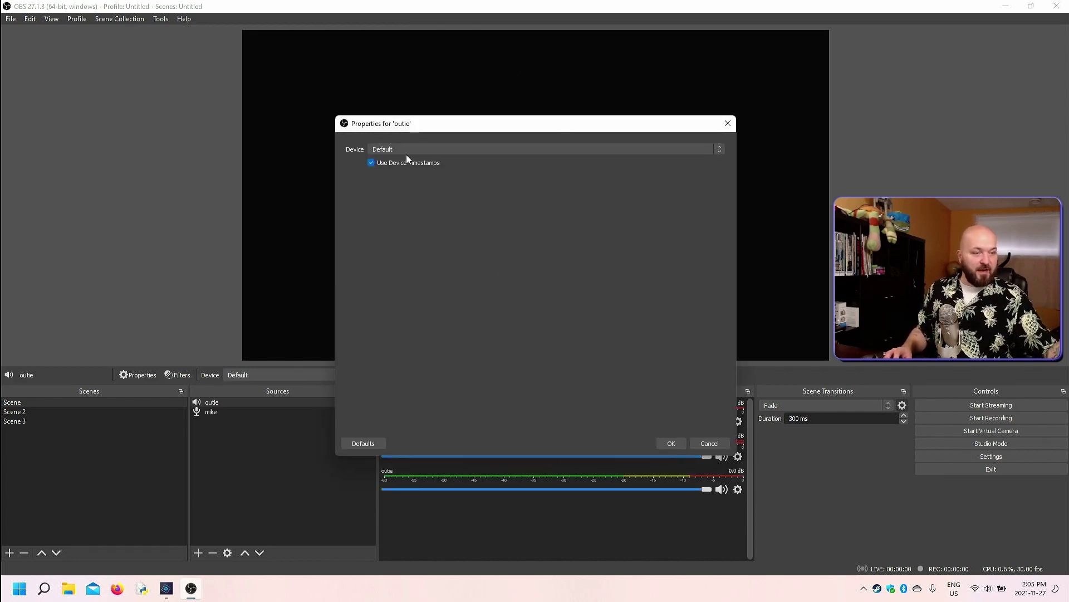
click(427, 150)
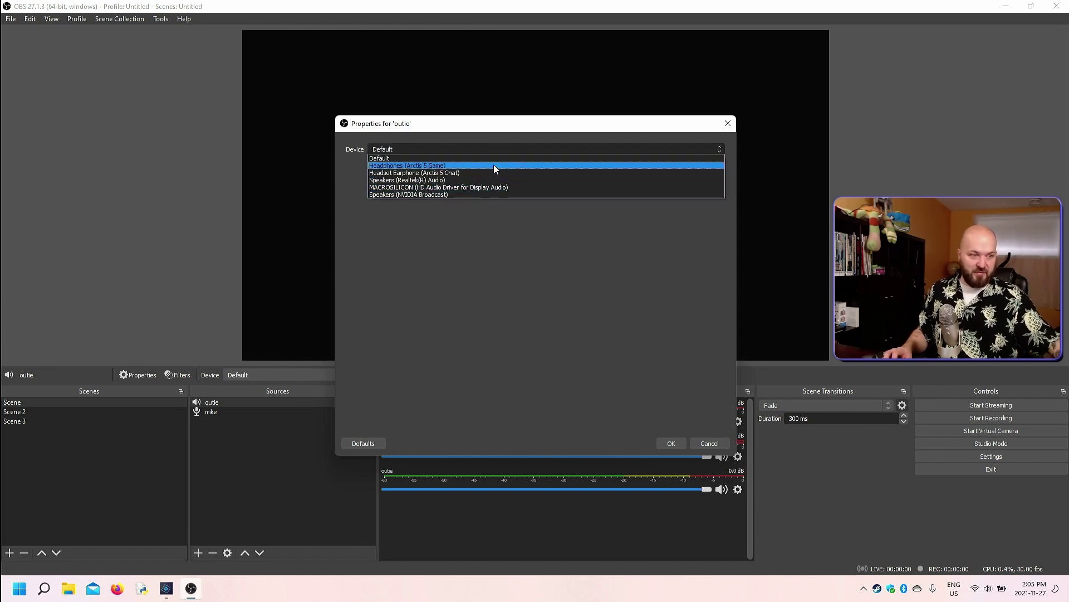
click(700, 446)
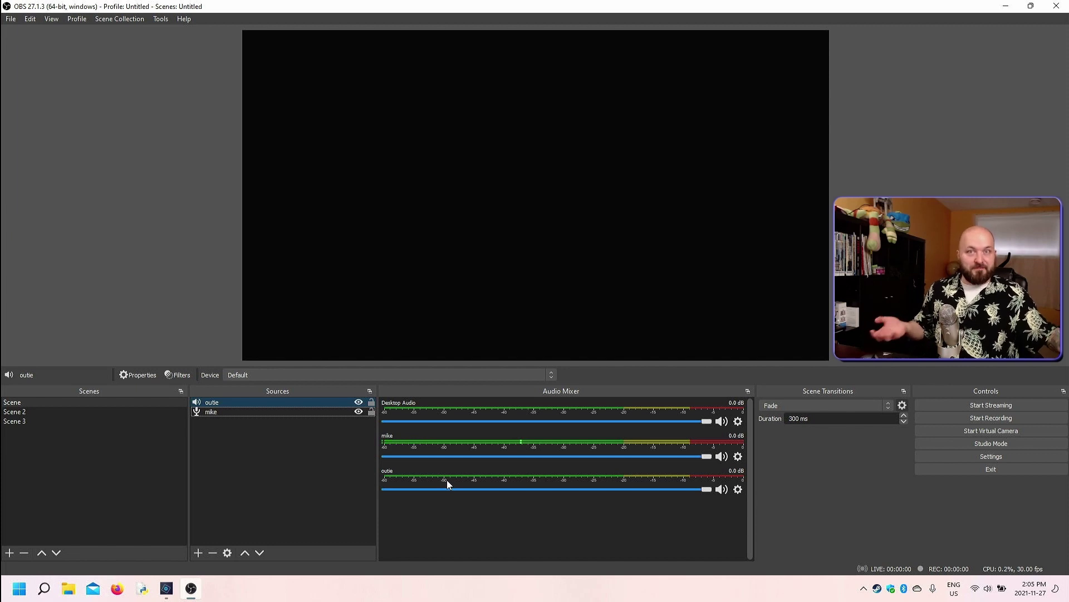
Set outie's capture device to Headphones (Arctis 5 Game)
click(29, 413)
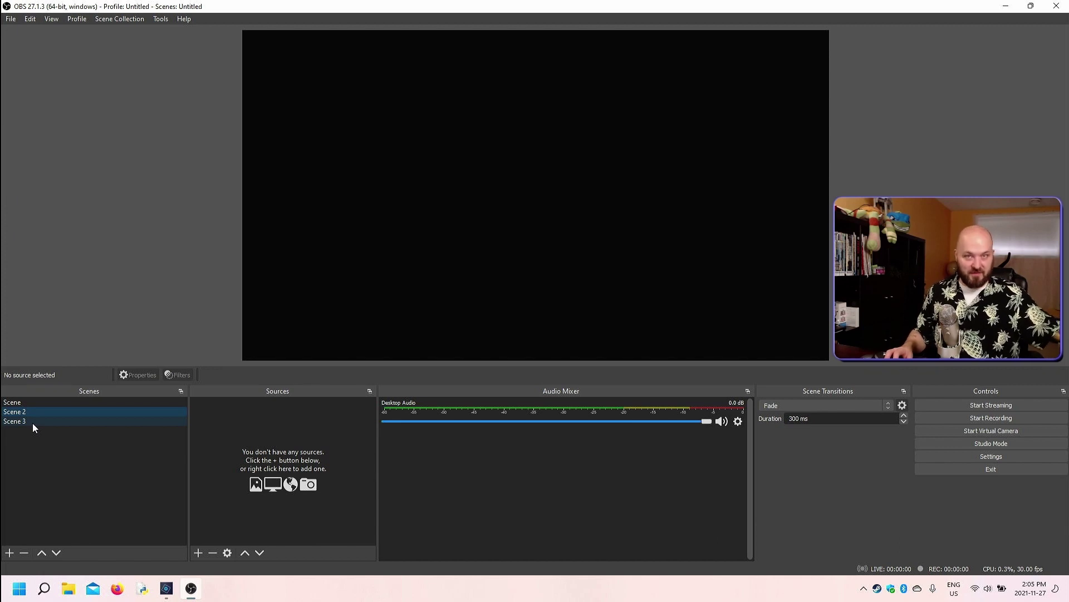
click(36, 406)
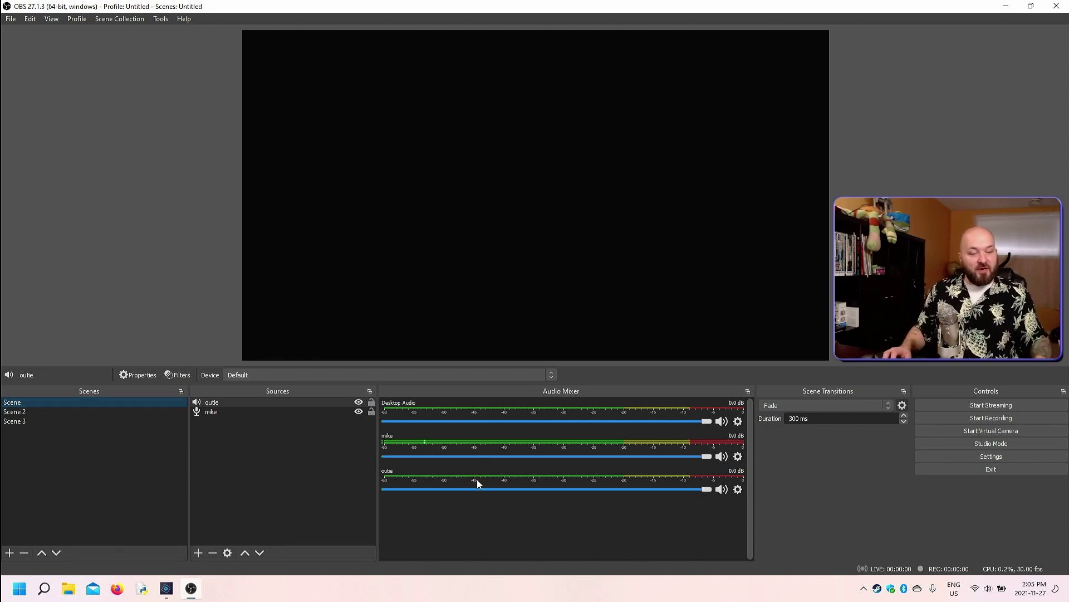
click(148, 371)
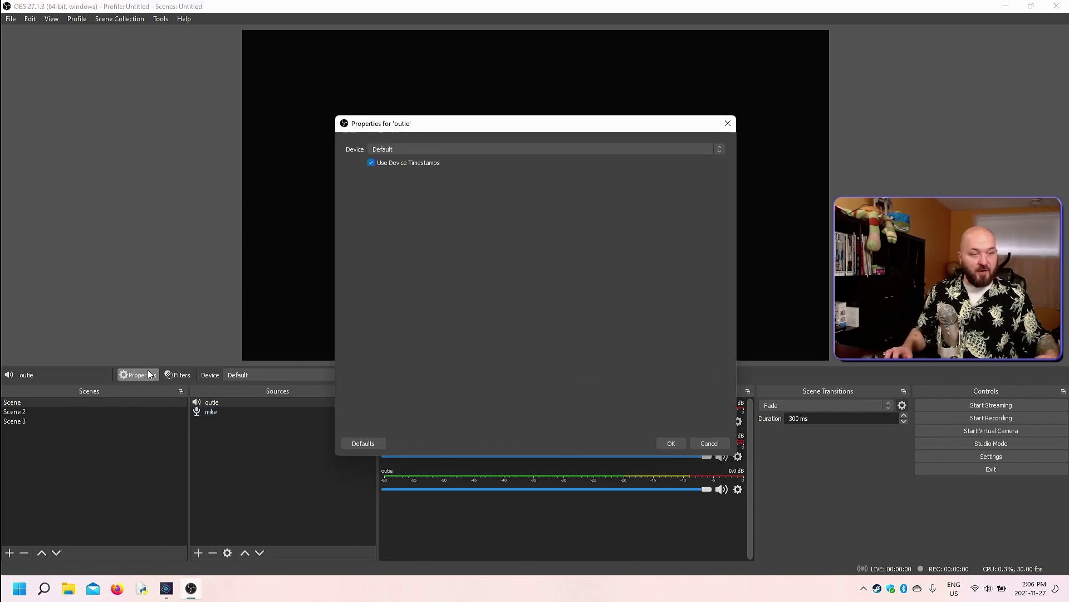
click(720, 151)
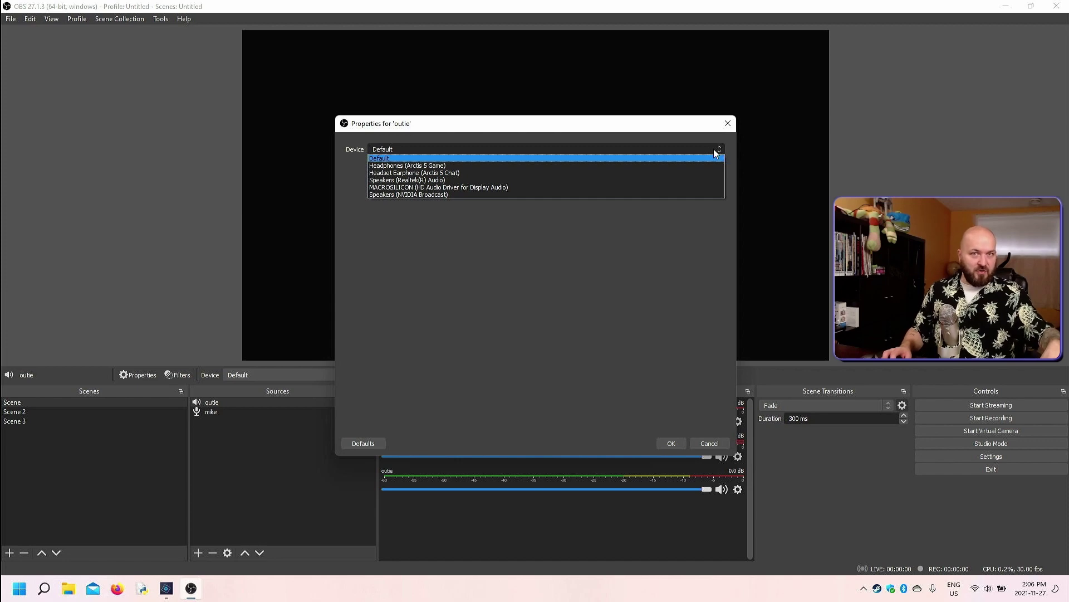
click(567, 165)
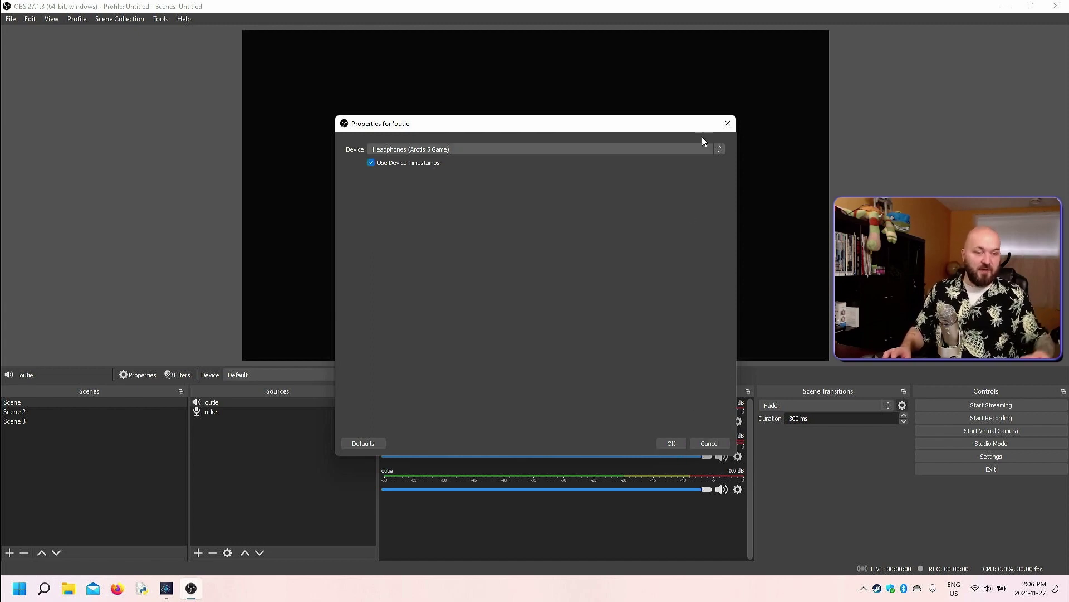
click(672, 443)
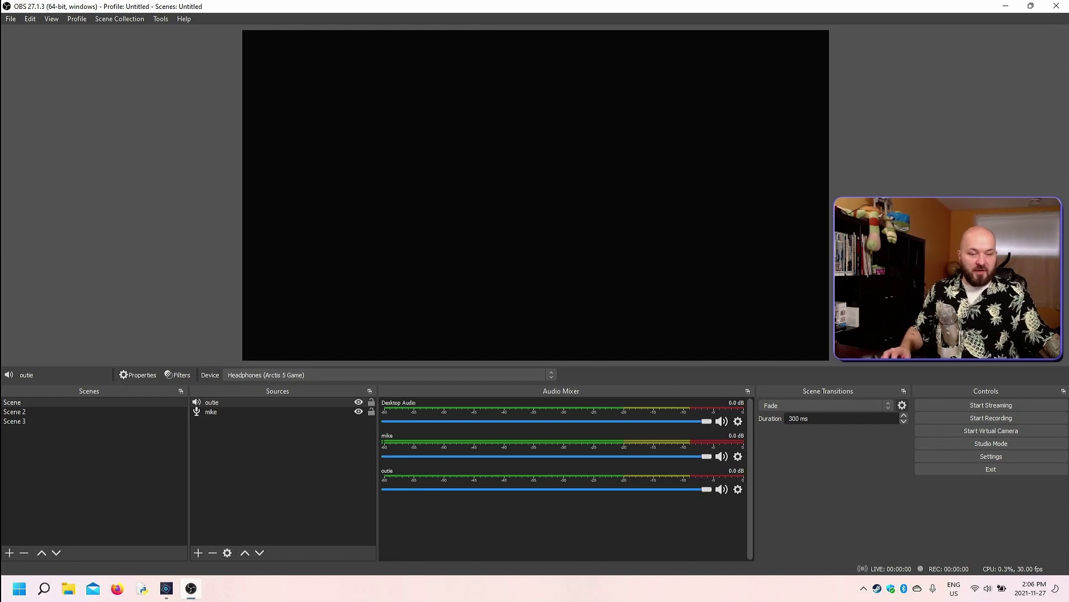
Set Desktop Audio to Disabled in the audio settings and apply the change
click(11, 19)
click(21, 65)
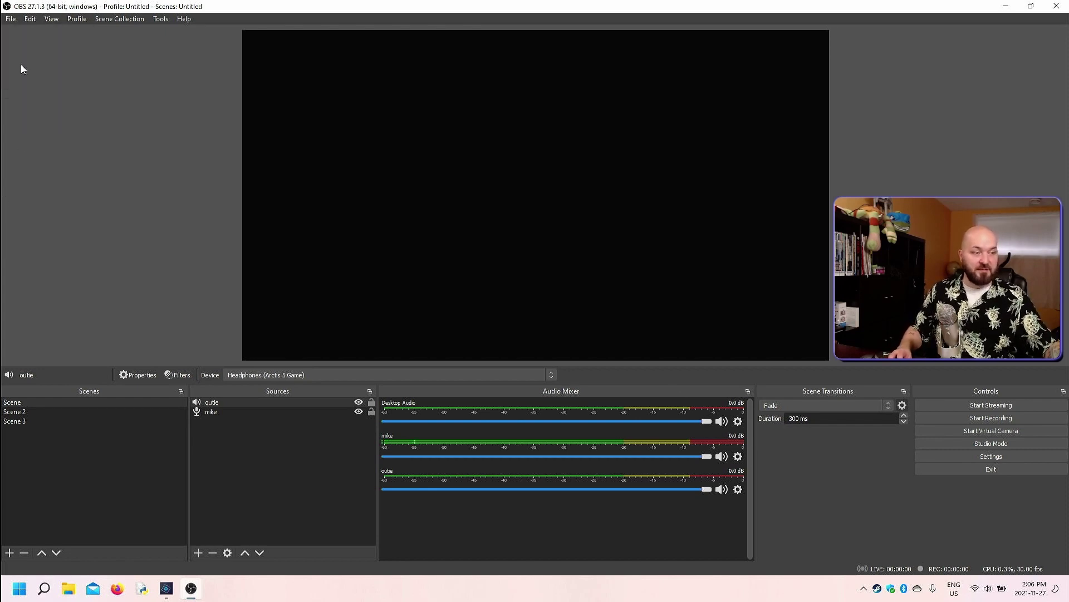
click(293, 190)
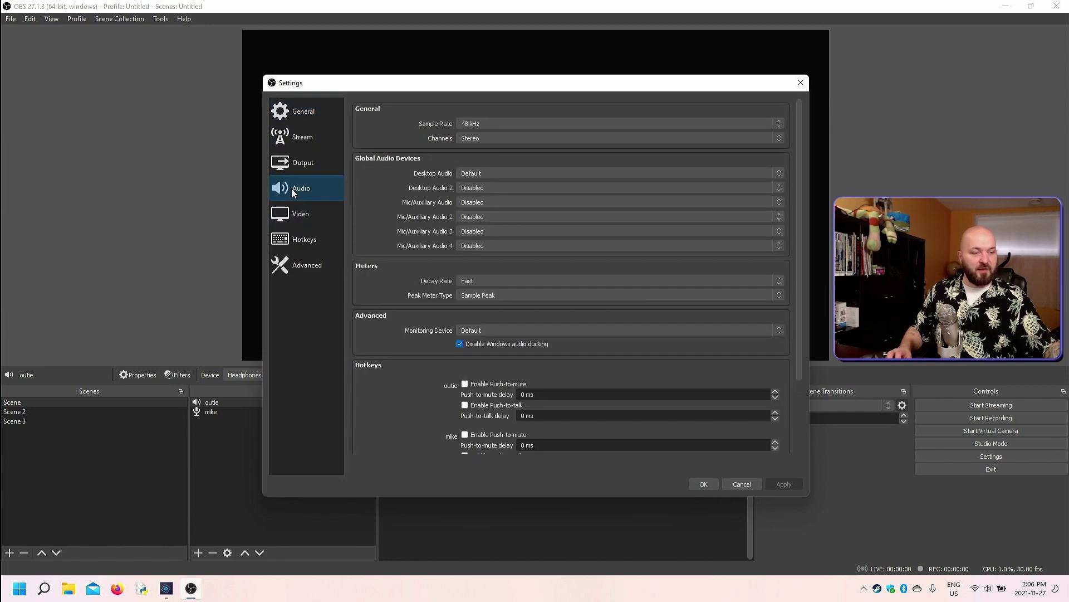
click(497, 173)
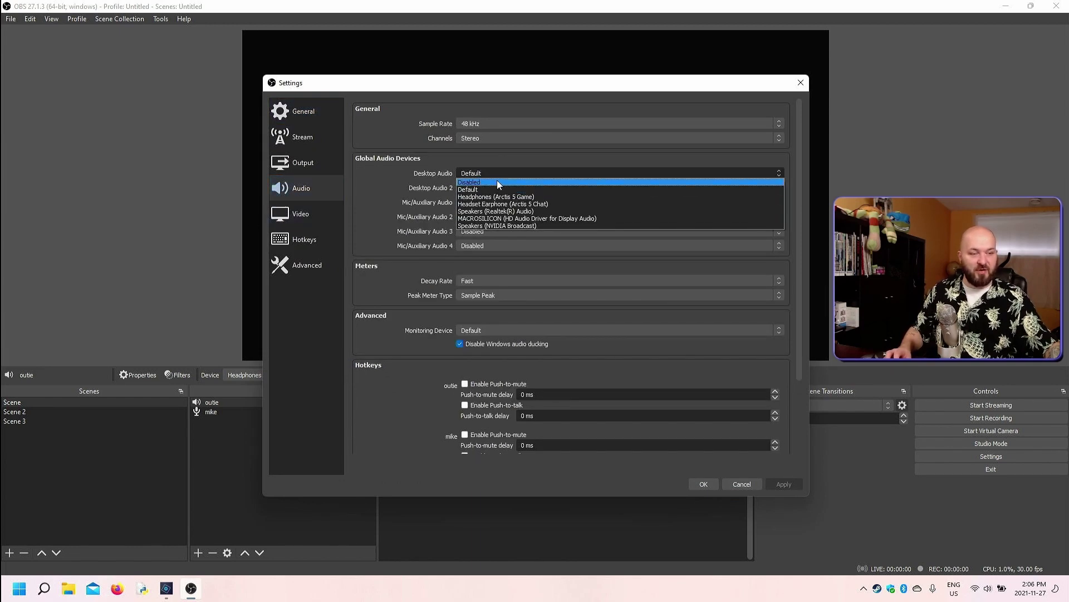
click(496, 181)
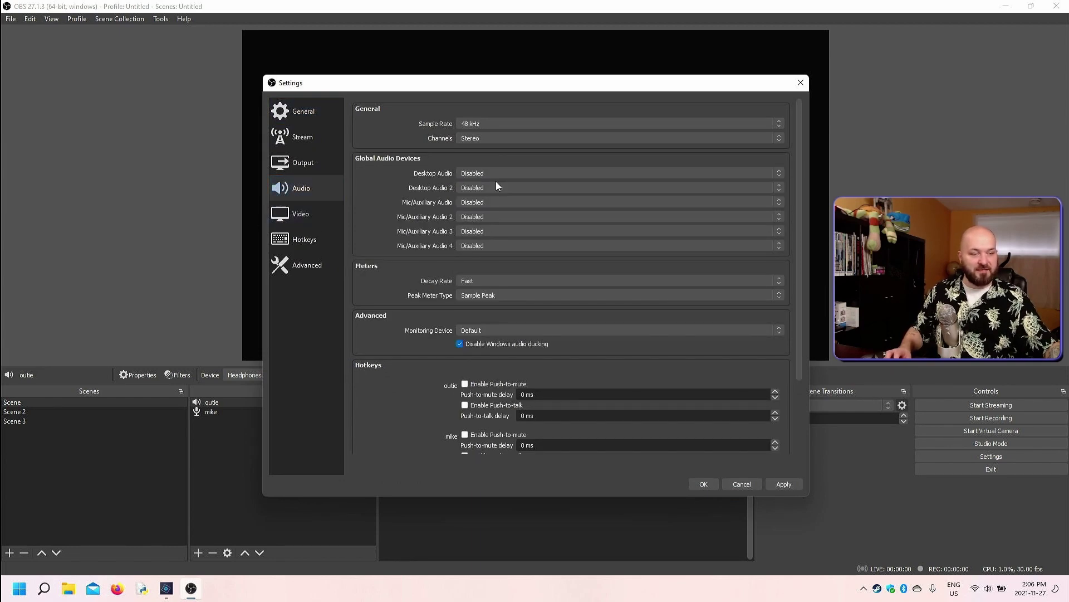
click(785, 485)
click(703, 484)
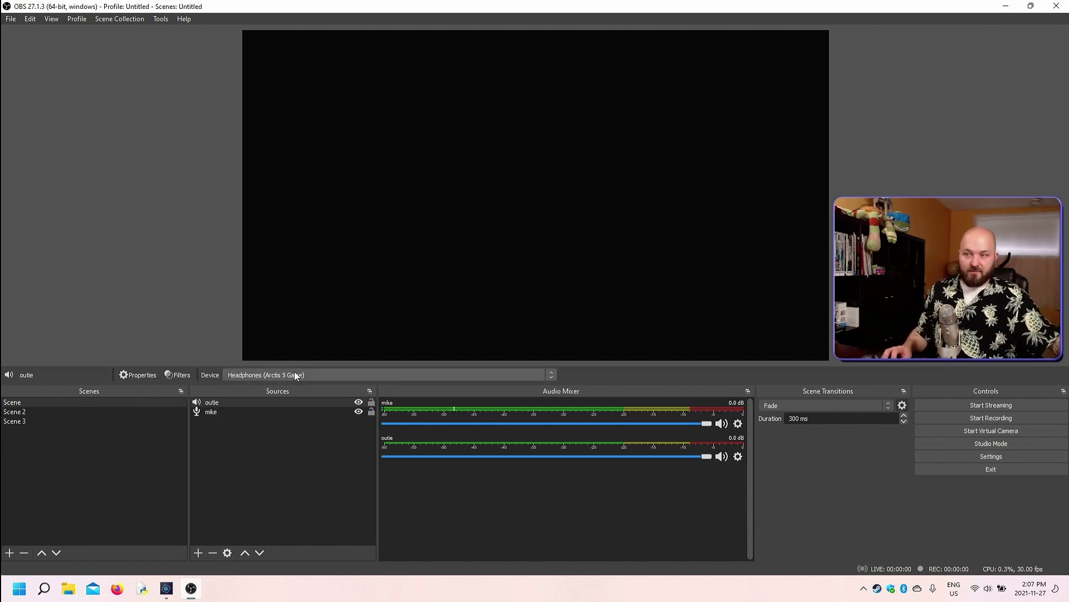
Add a Video Capture Device source named 'Cam', which opens on the BisonCam,NB Pro camera
click(198, 552)
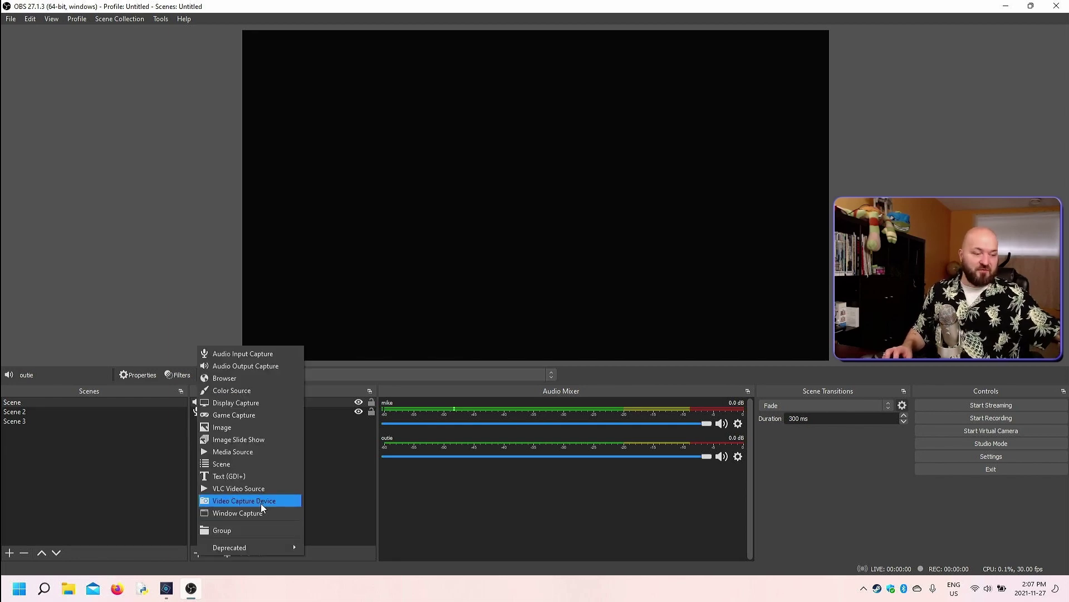
click(260, 500)
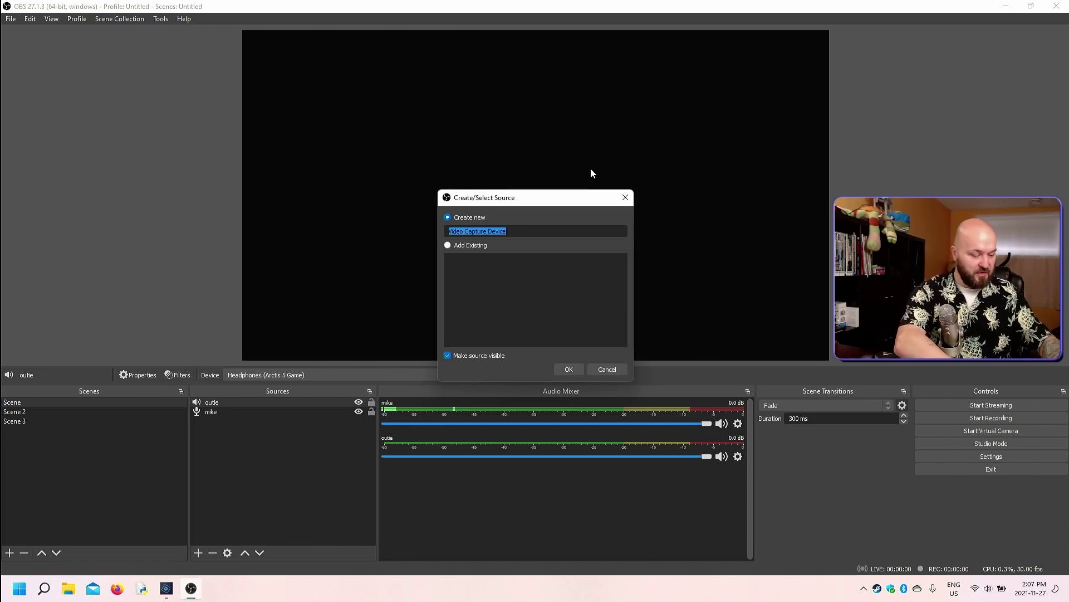
text(Cam)
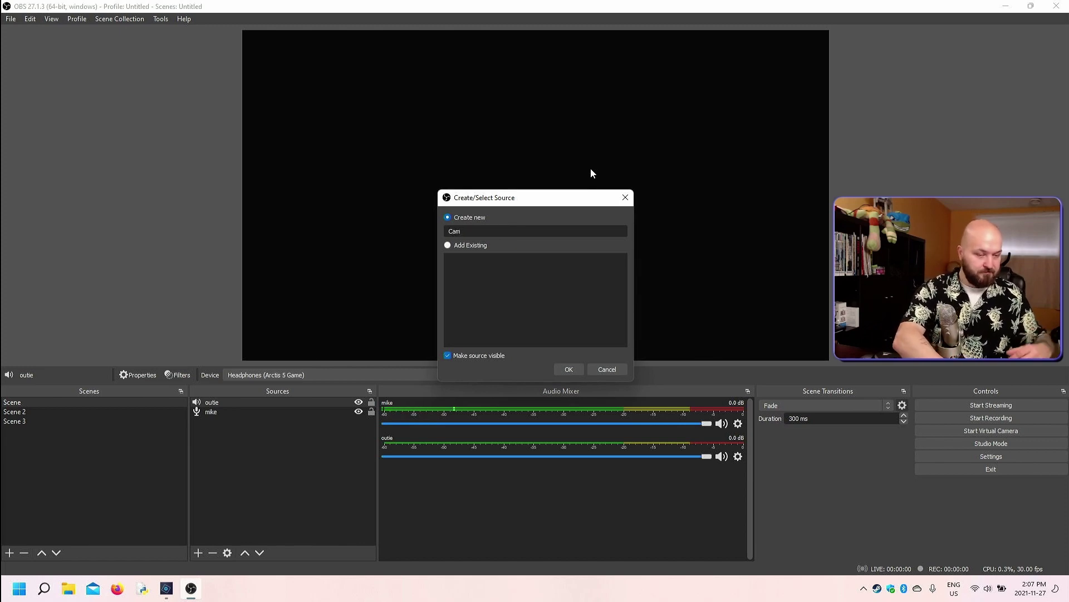
key(Return)
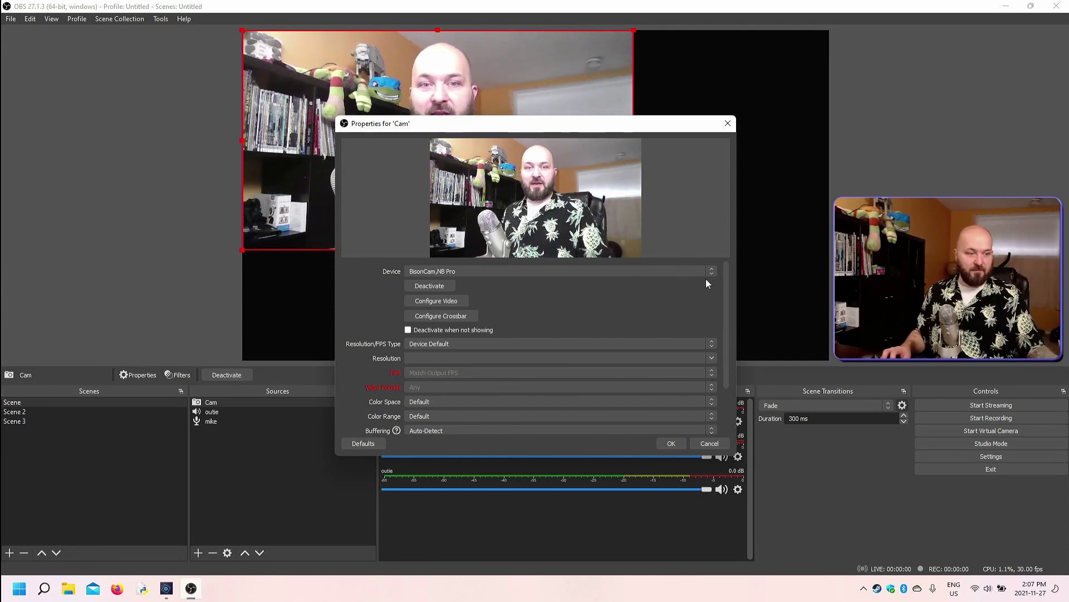
Set Cam's camera to USB Video Device, briefly trying NVIDIA Broadcast before switching back
click(713, 271)
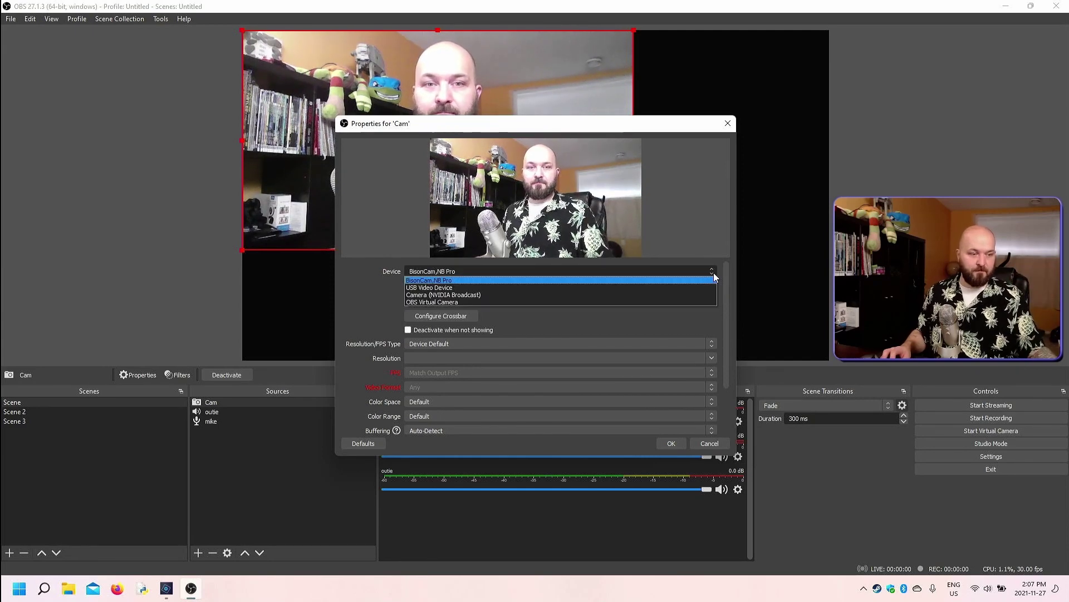
click(548, 289)
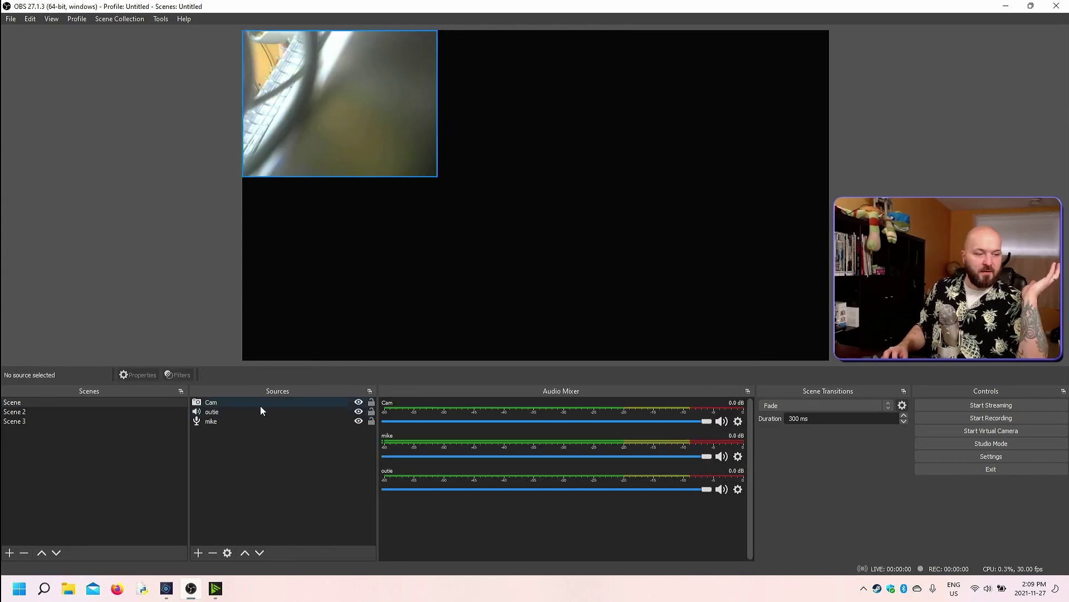
click(253, 403)
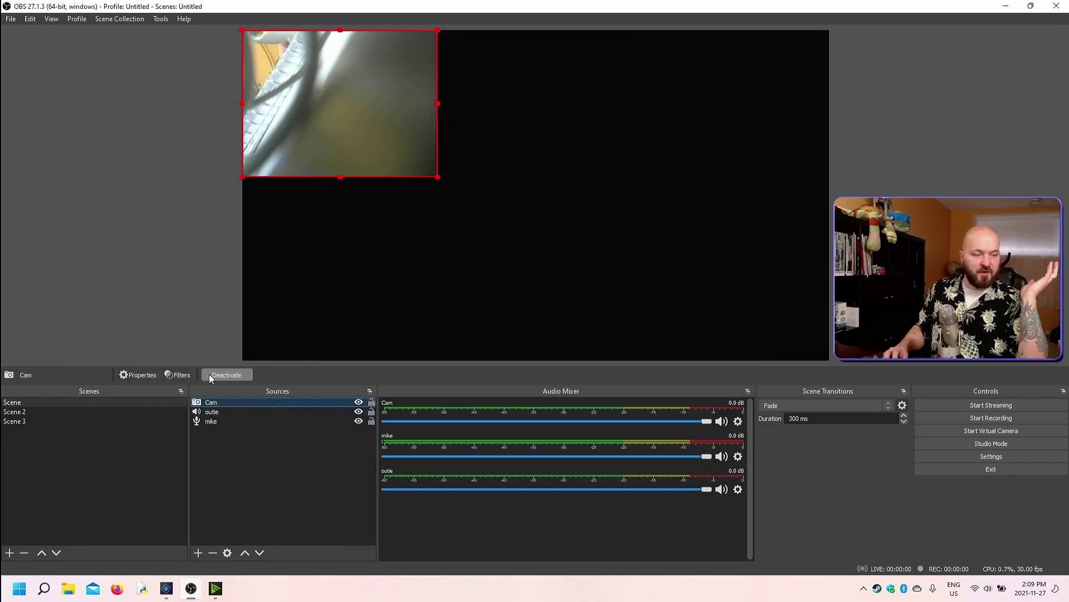
click(148, 376)
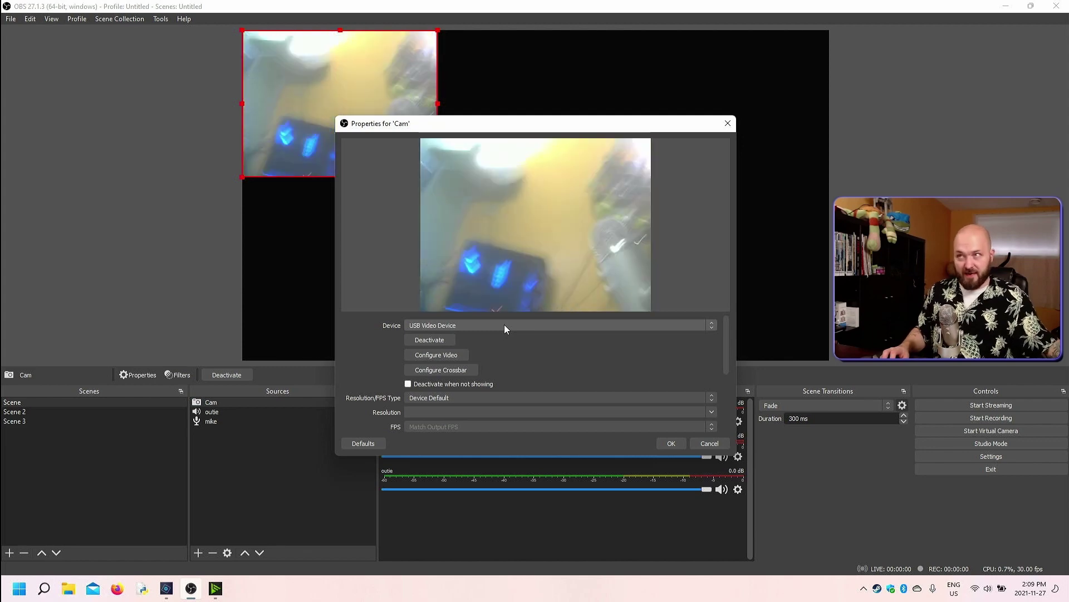
click(512, 321)
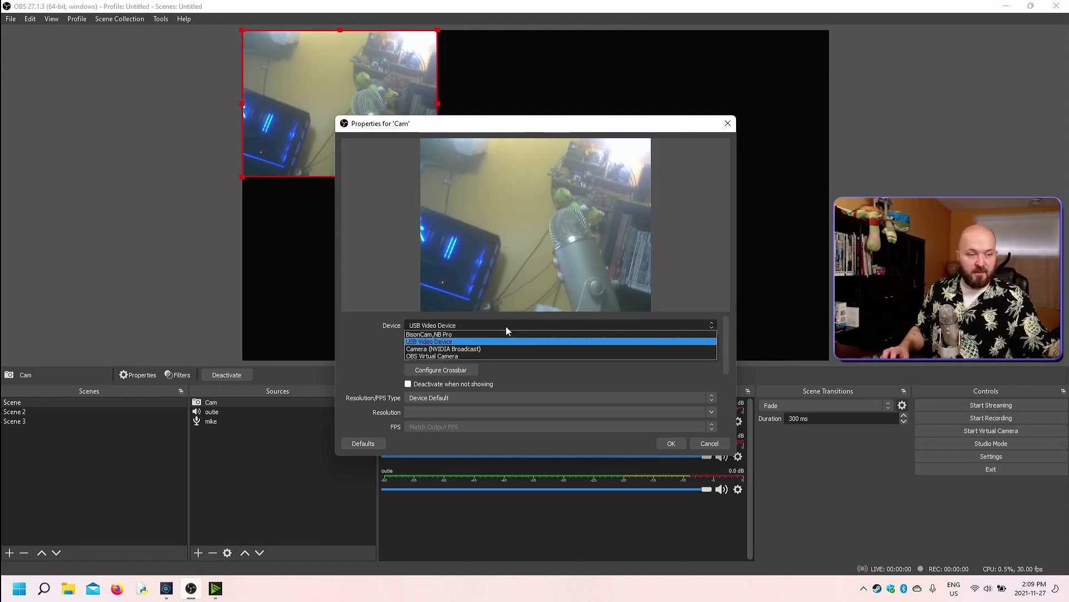
click(501, 332)
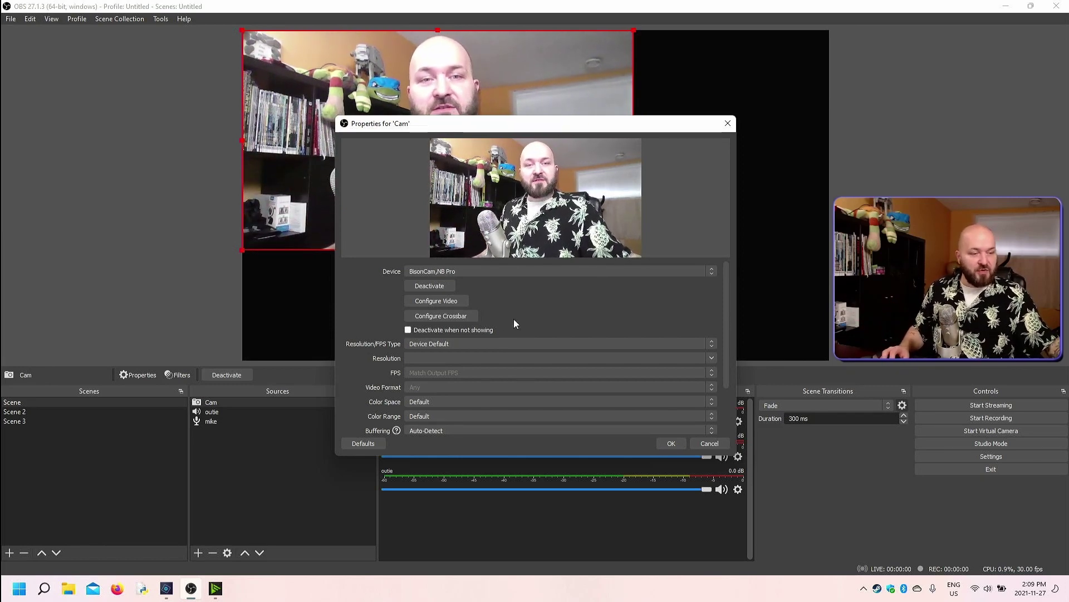
click(523, 272)
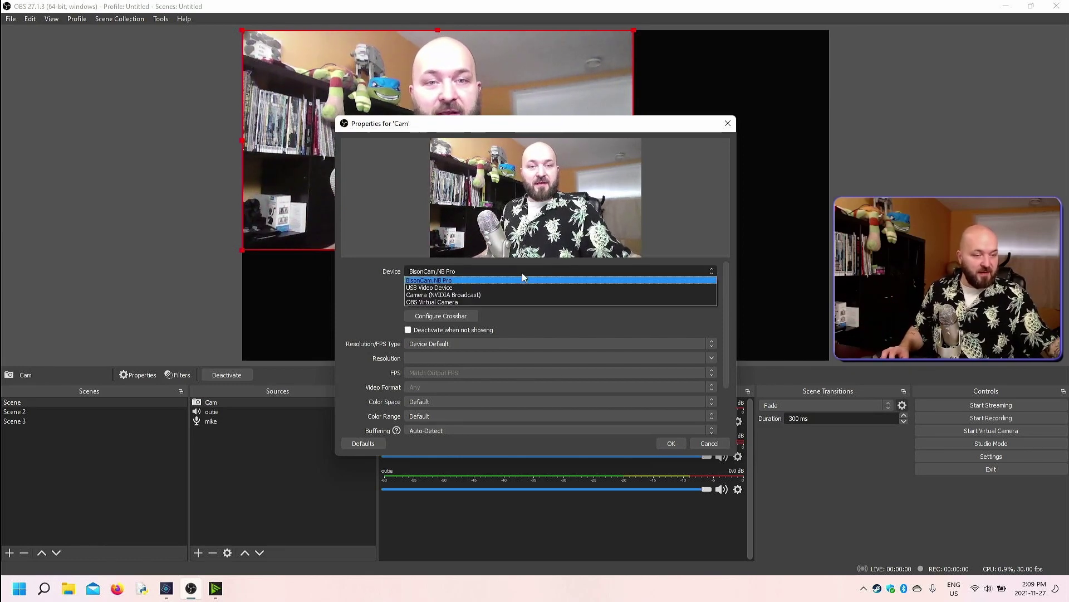
click(487, 296)
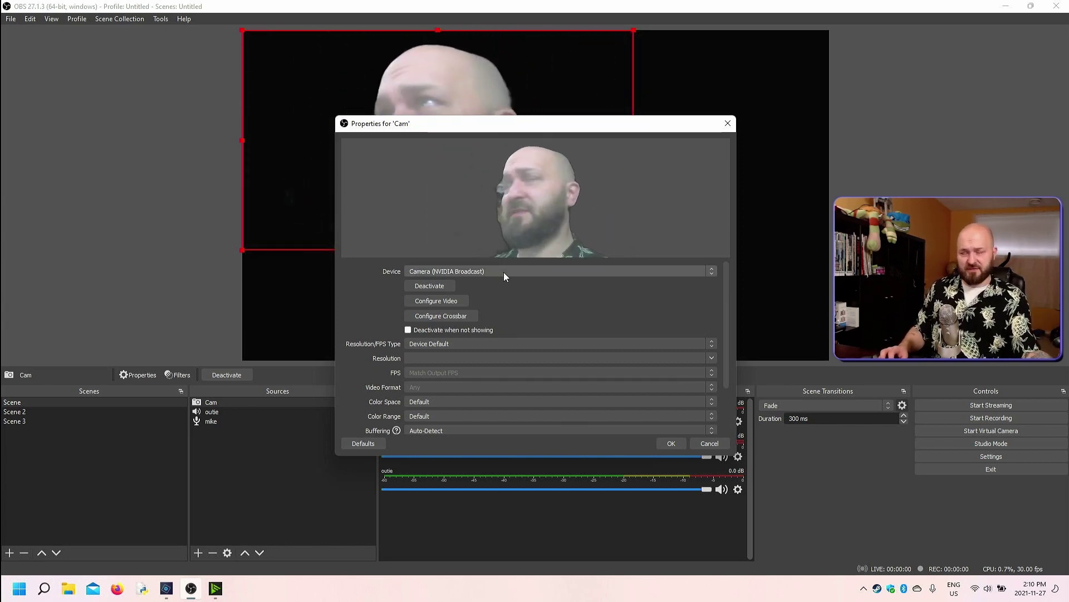
click(503, 272)
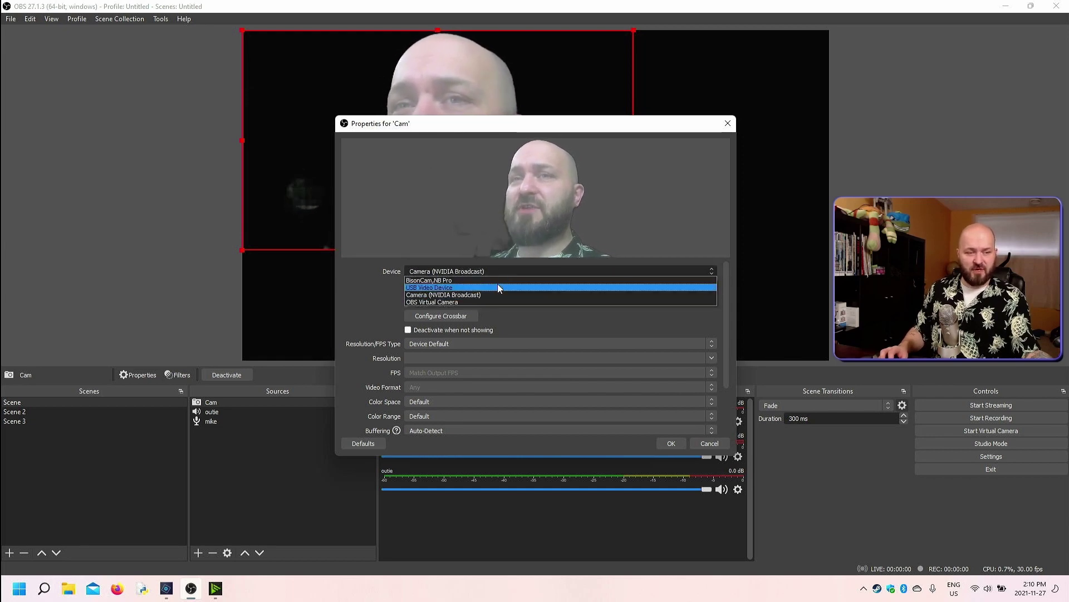
click(498, 286)
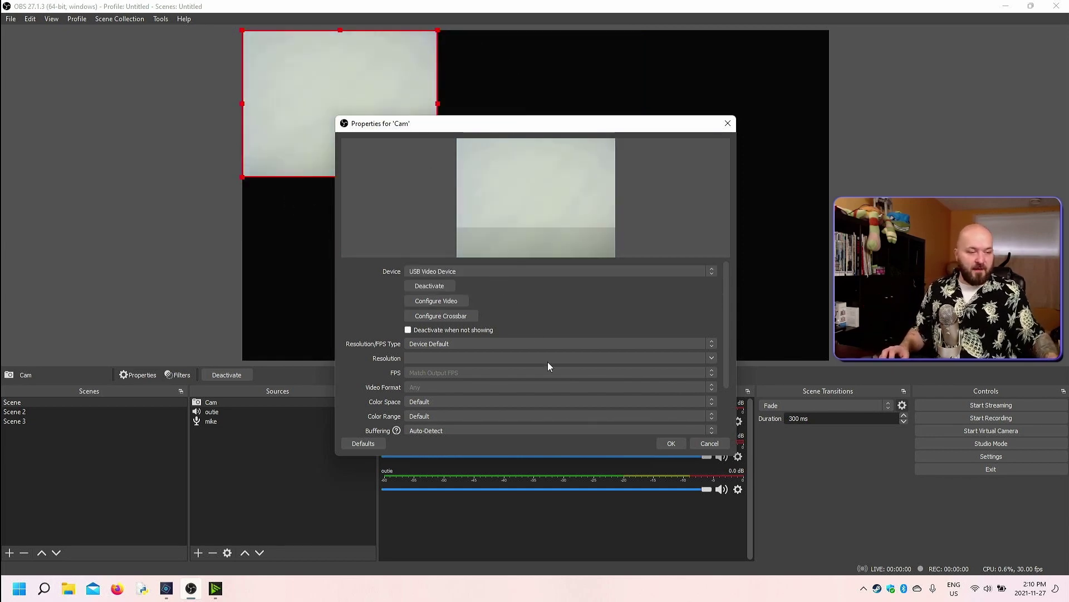
click(456, 302)
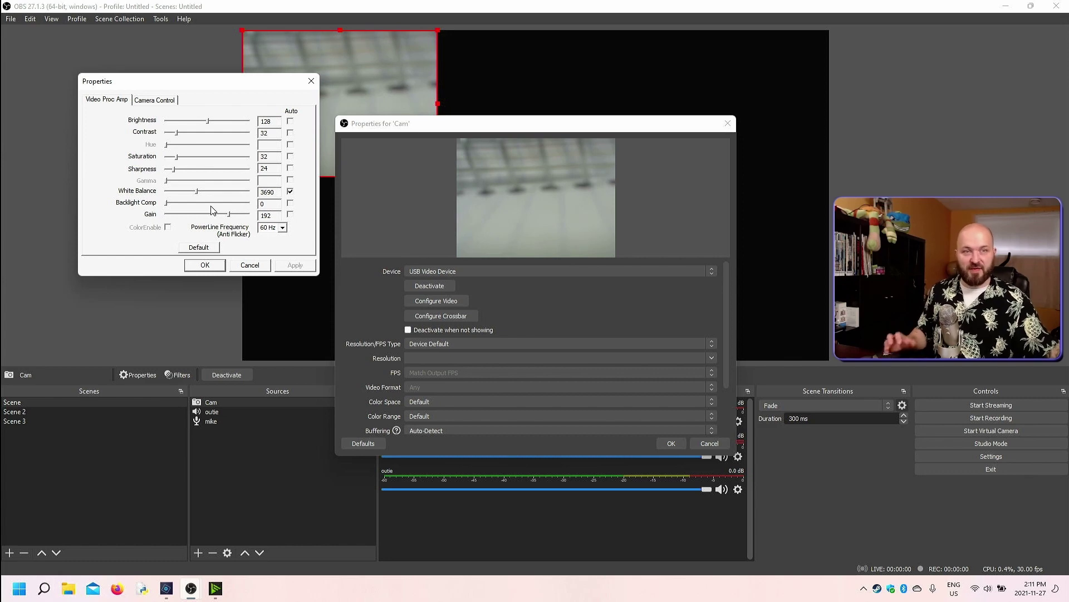
click(155, 103)
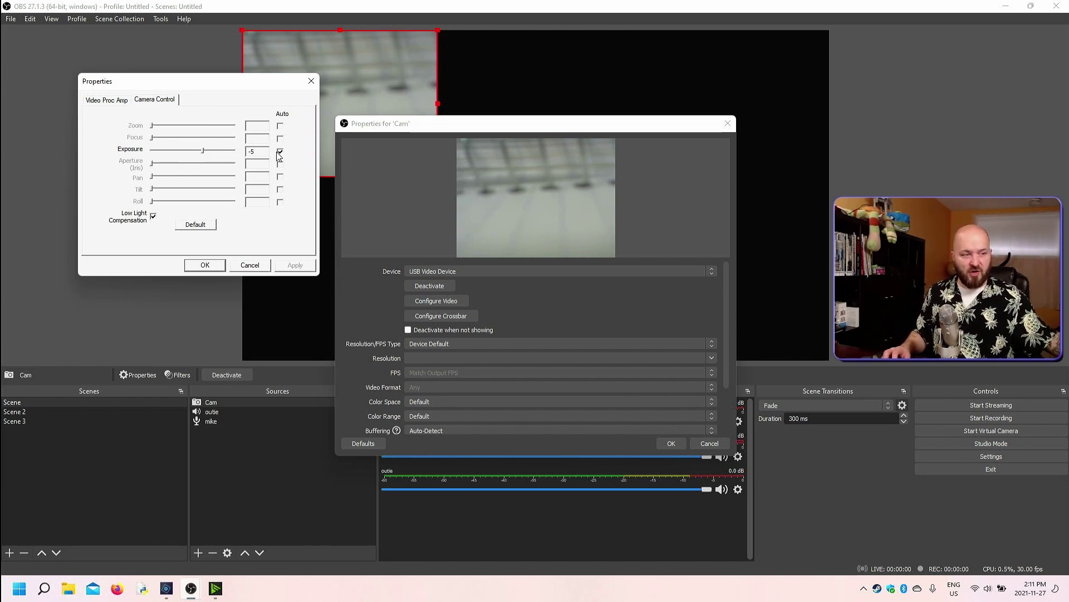
click(89, 103)
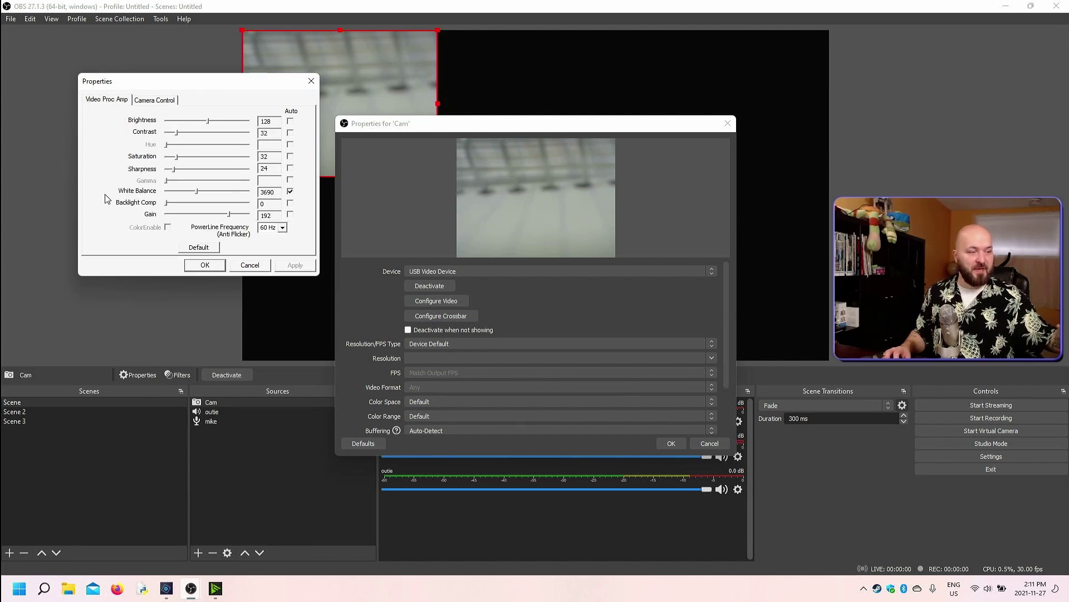
click(205, 265)
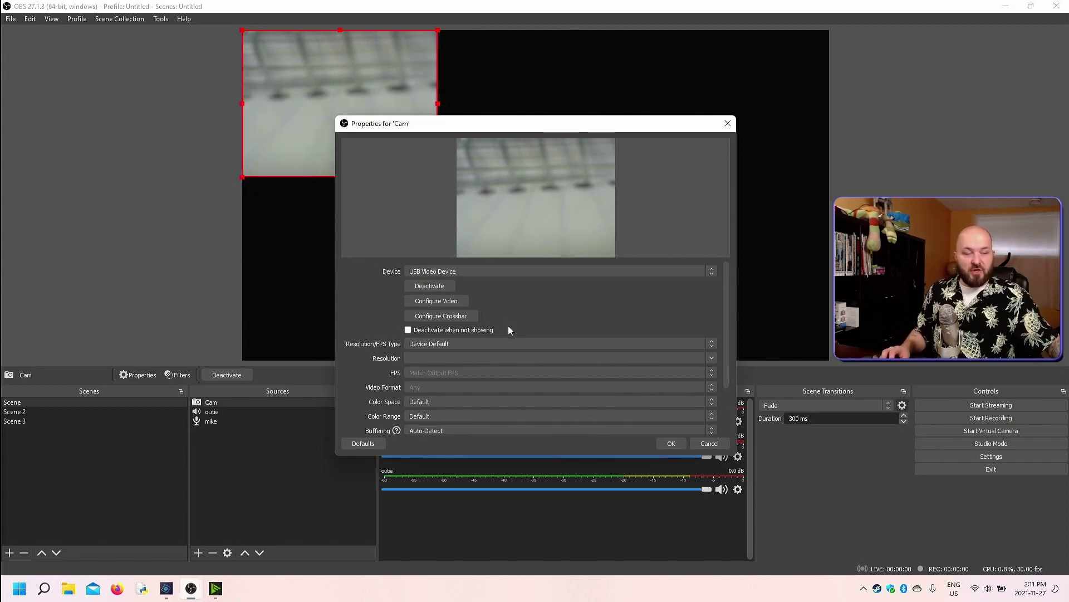
click(499, 345)
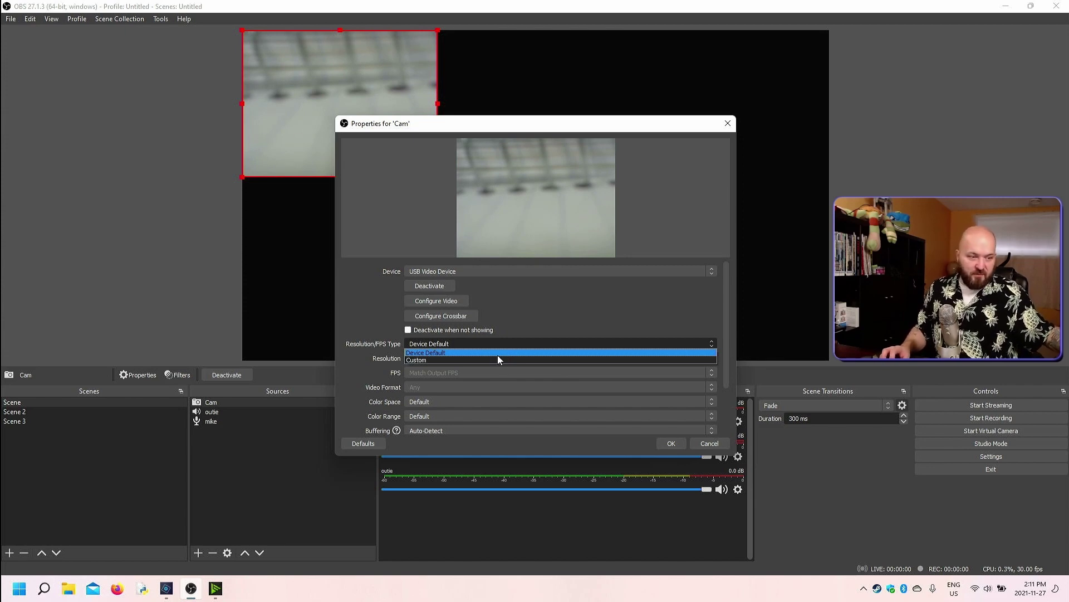
click(496, 359)
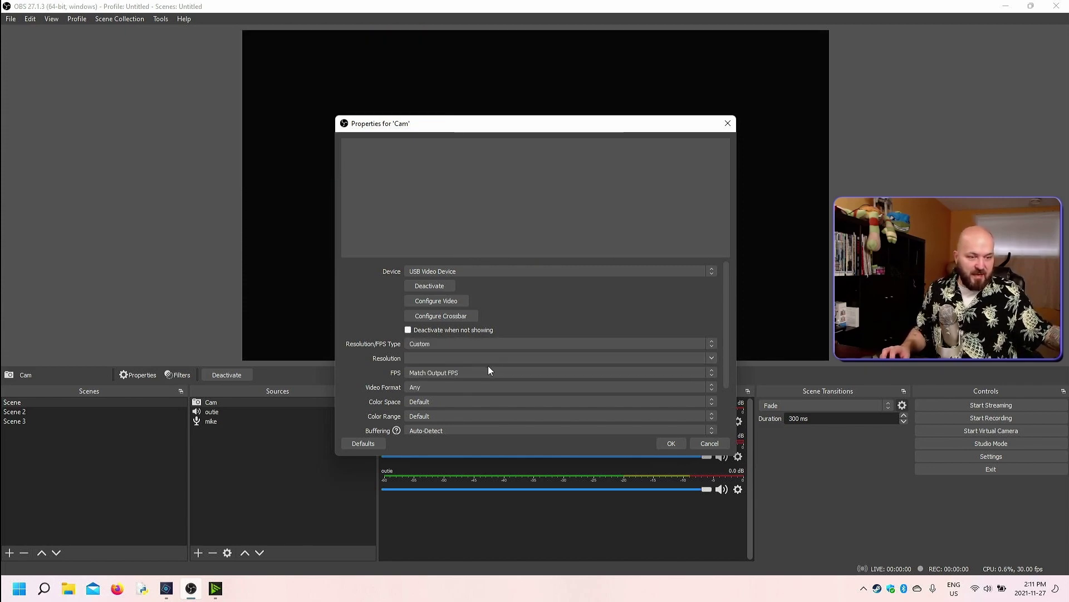
click(711, 357)
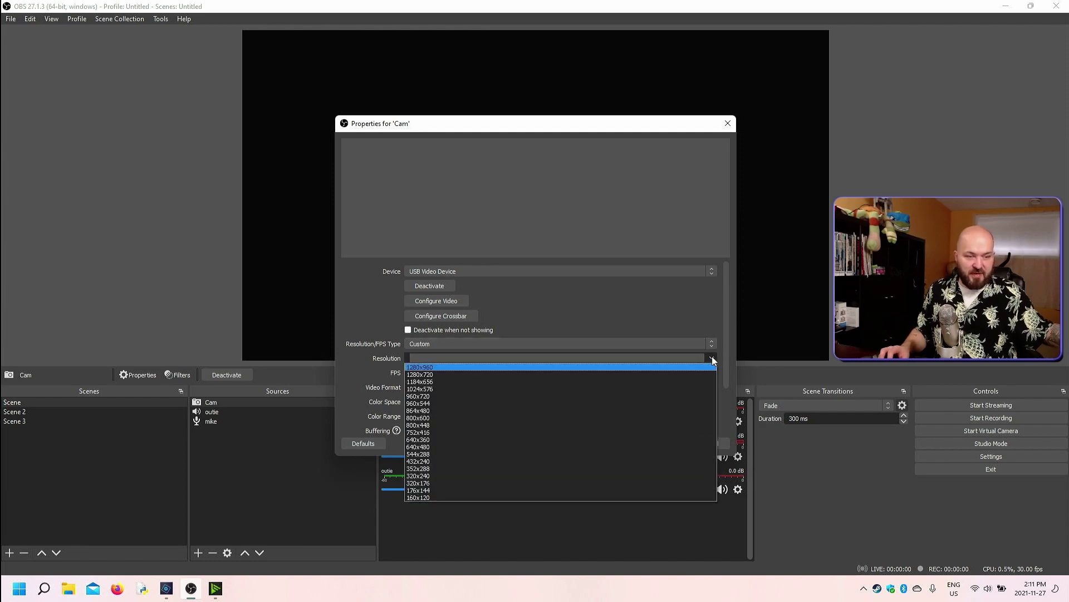
click(712, 359)
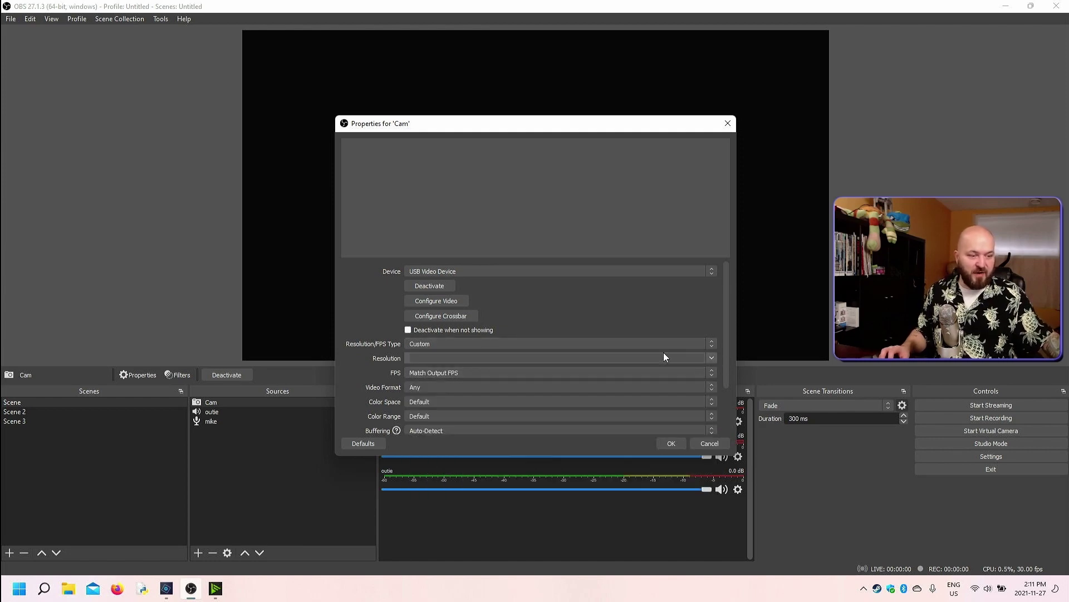
click(711, 387)
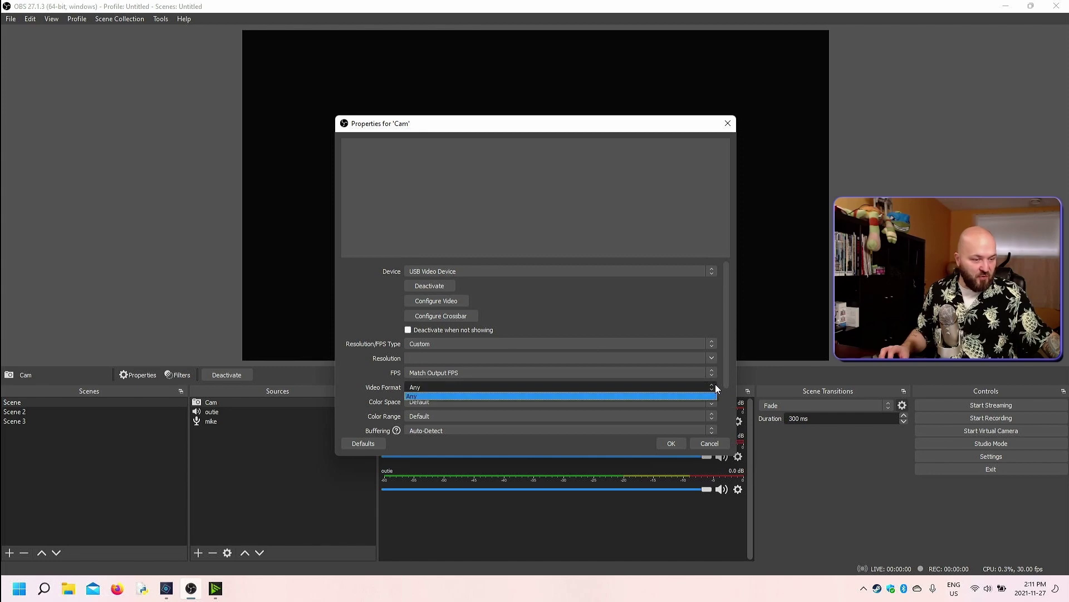
click(613, 386)
drag(725, 309, 721, 353)
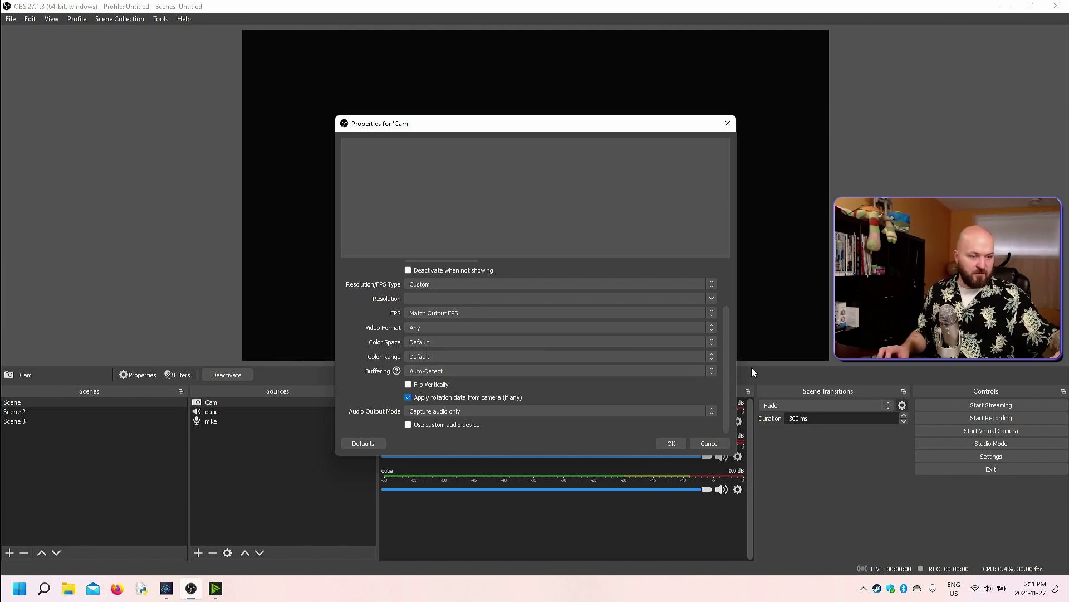
drag(727, 373, 726, 321)
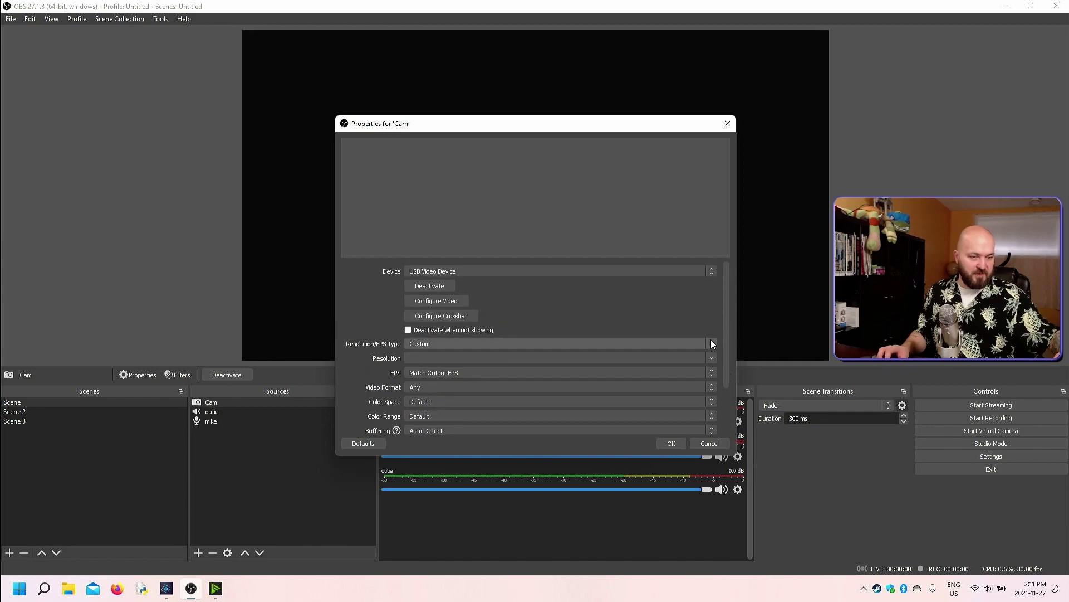
click(712, 344)
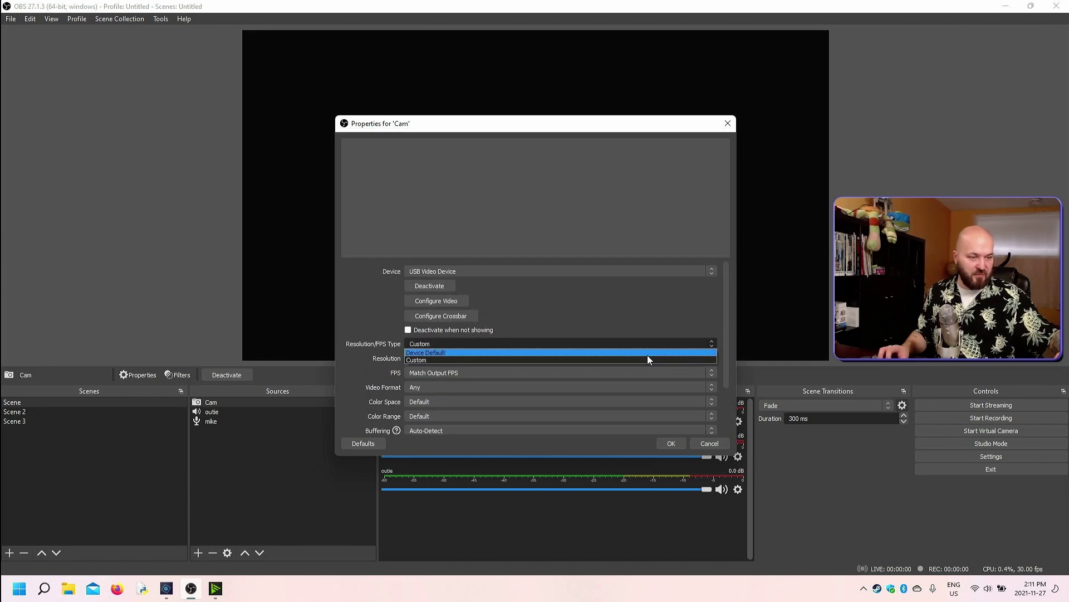
click(647, 353)
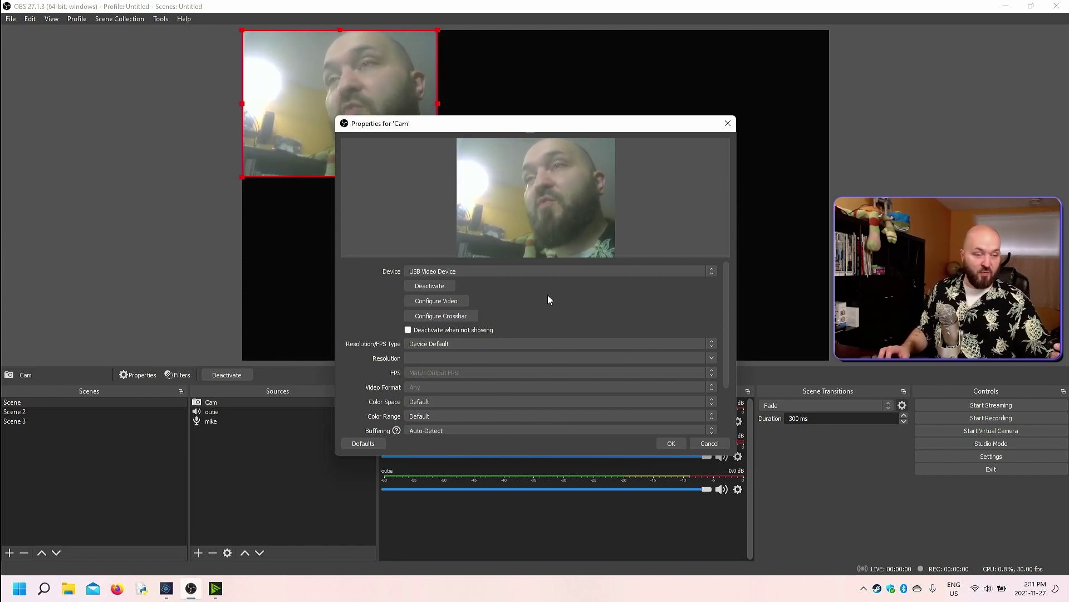
Enable Flip Vertically for Cam, keeping Audio Output Mode on Capture audio only
drag(727, 308, 731, 354)
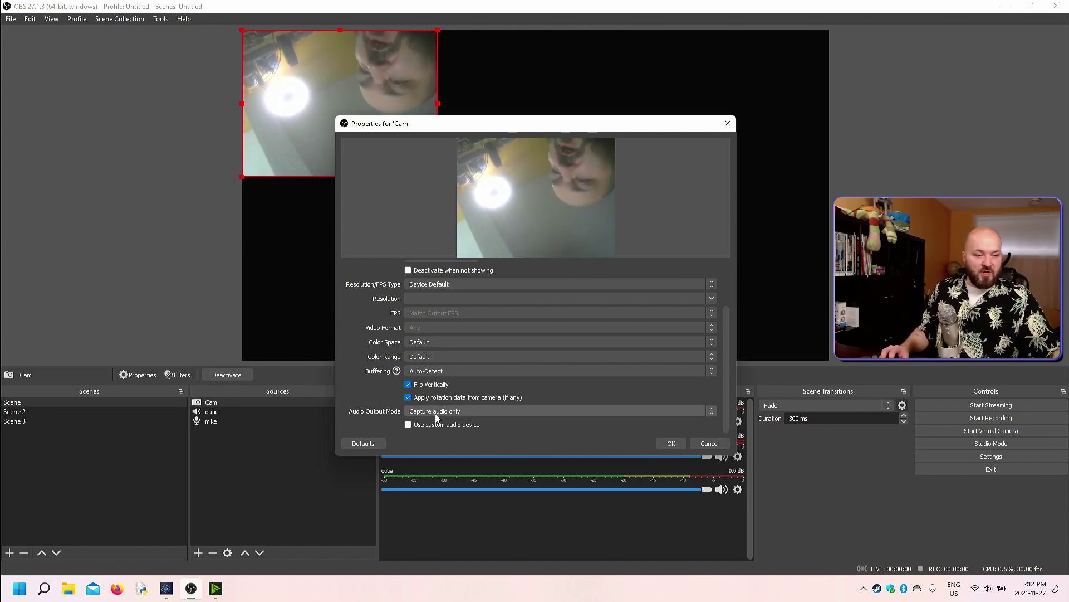
click(709, 411)
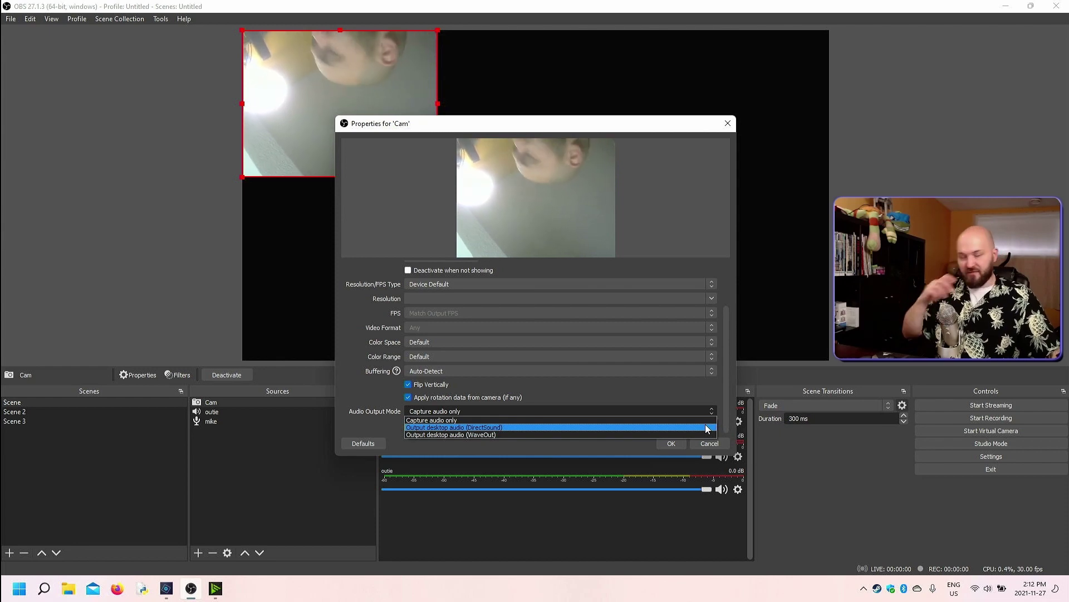
click(693, 421)
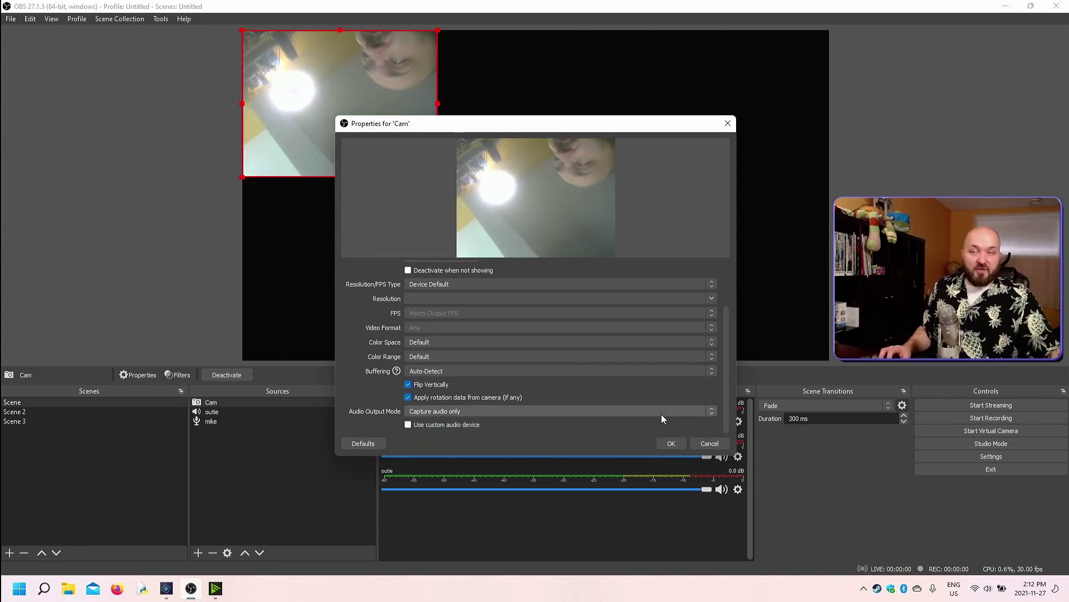
Switch the Cam source to the custom audio device Microphone (Arctis 5 Chat) and confirm
click(409, 425)
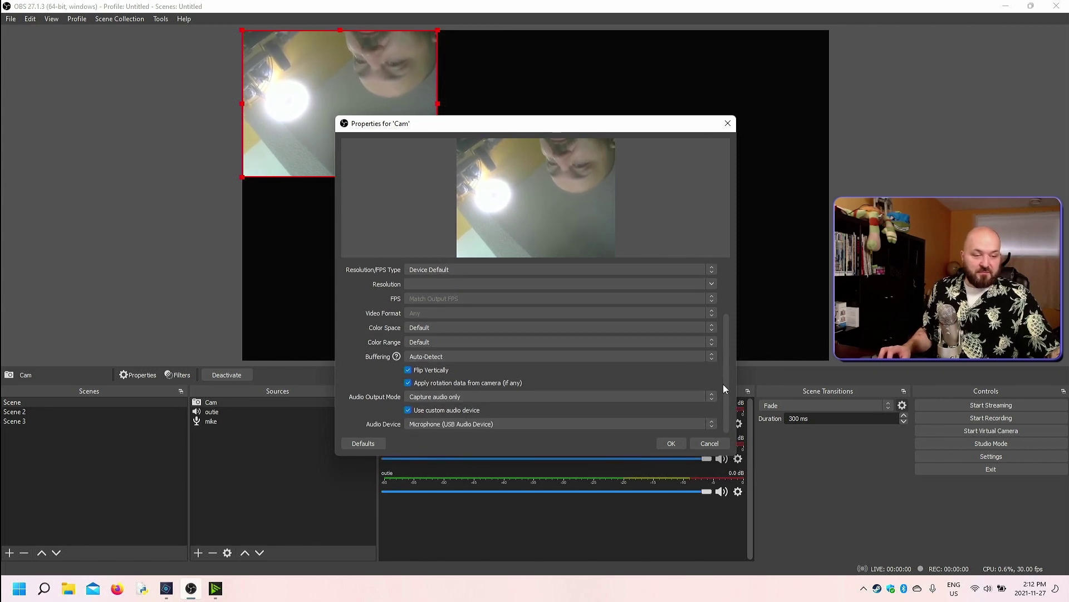
click(712, 428)
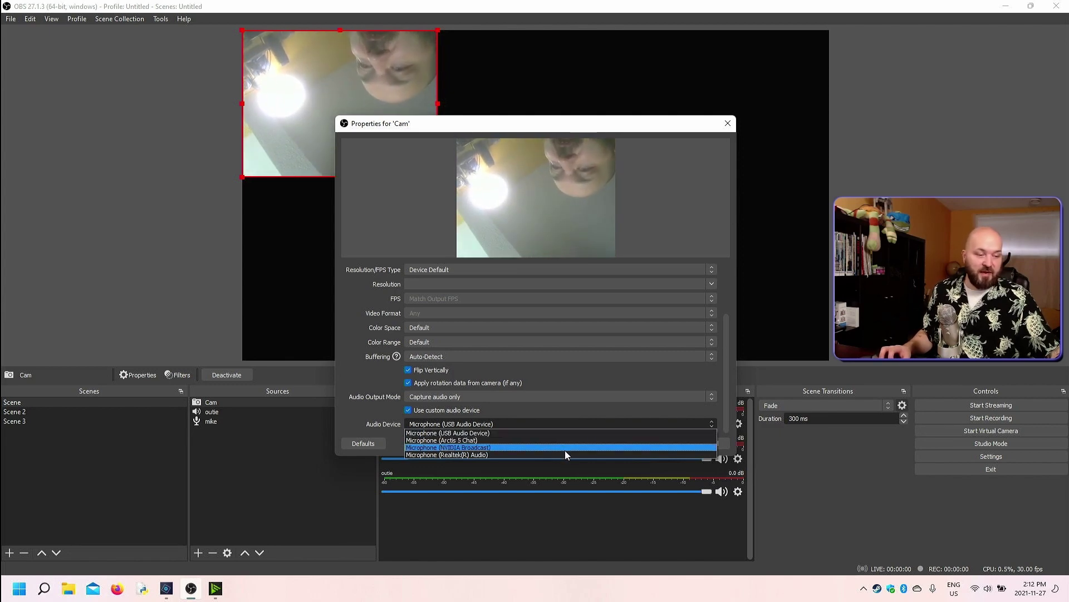
click(587, 410)
click(586, 424)
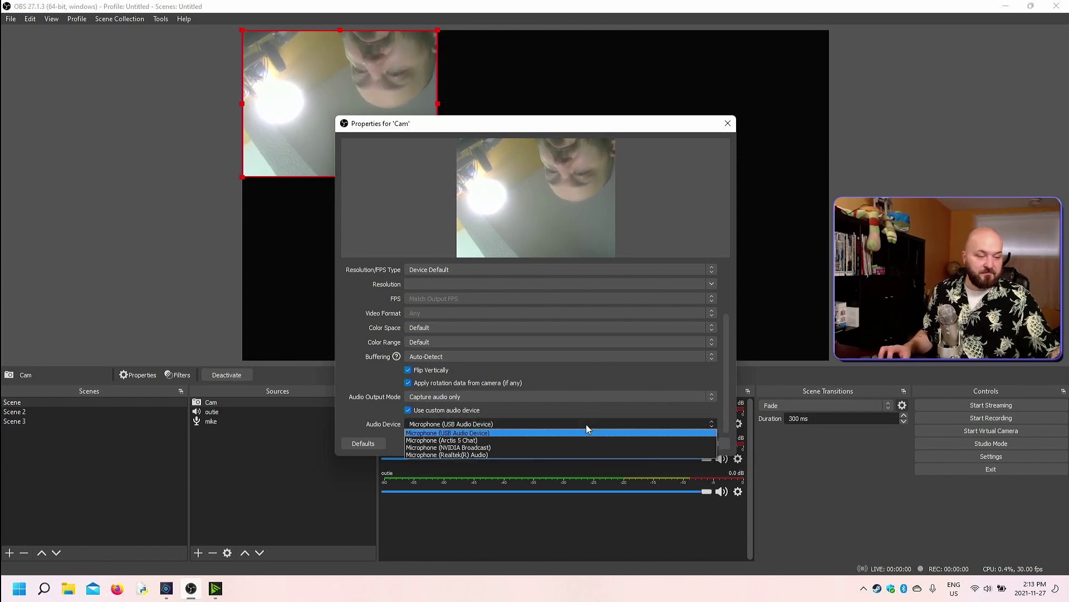
click(563, 440)
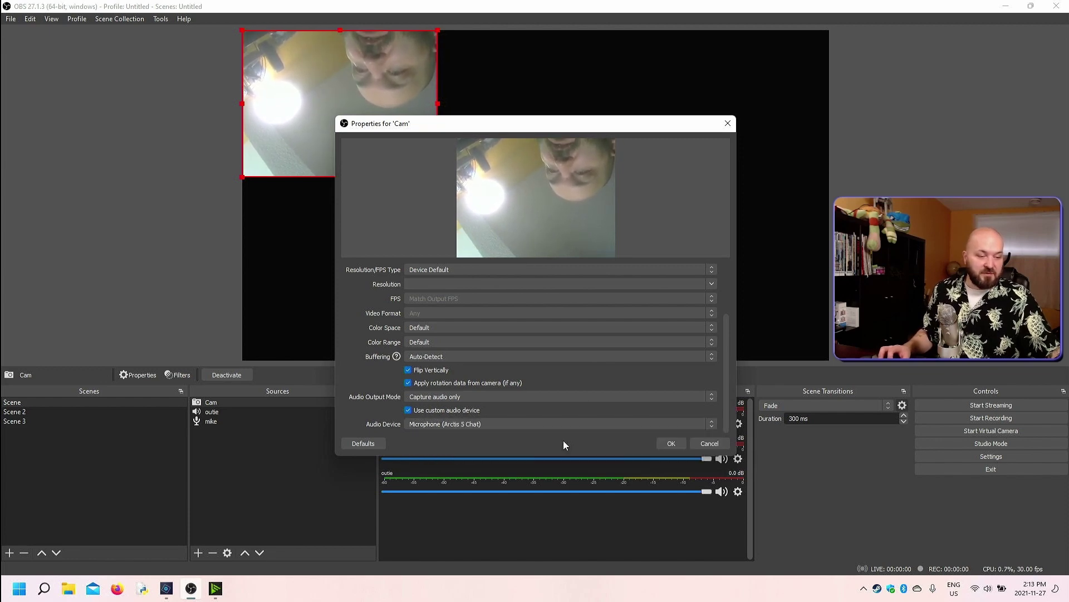
click(663, 442)
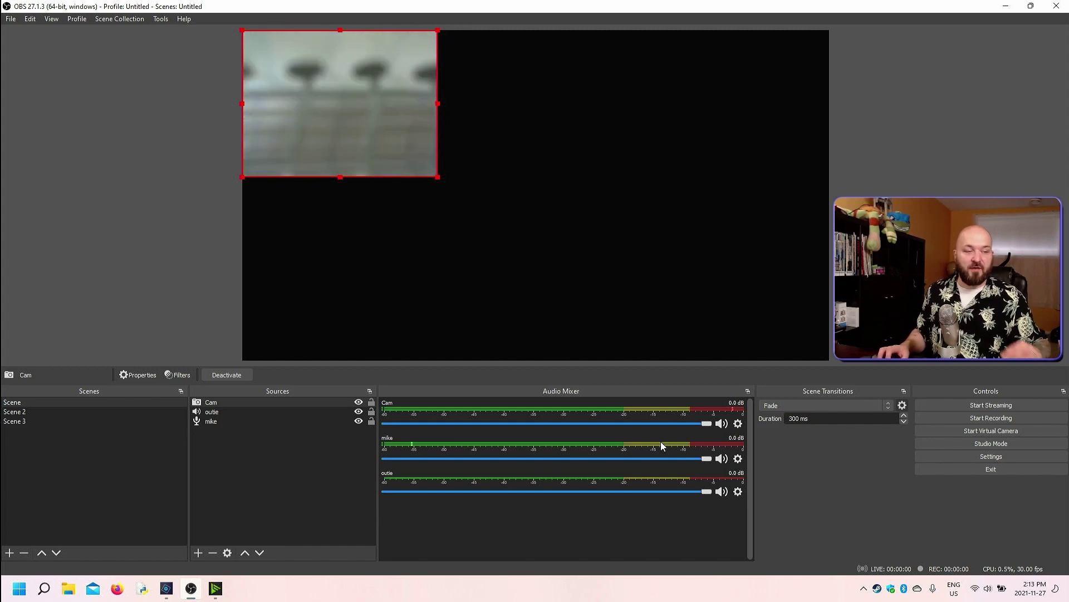
click(358, 403)
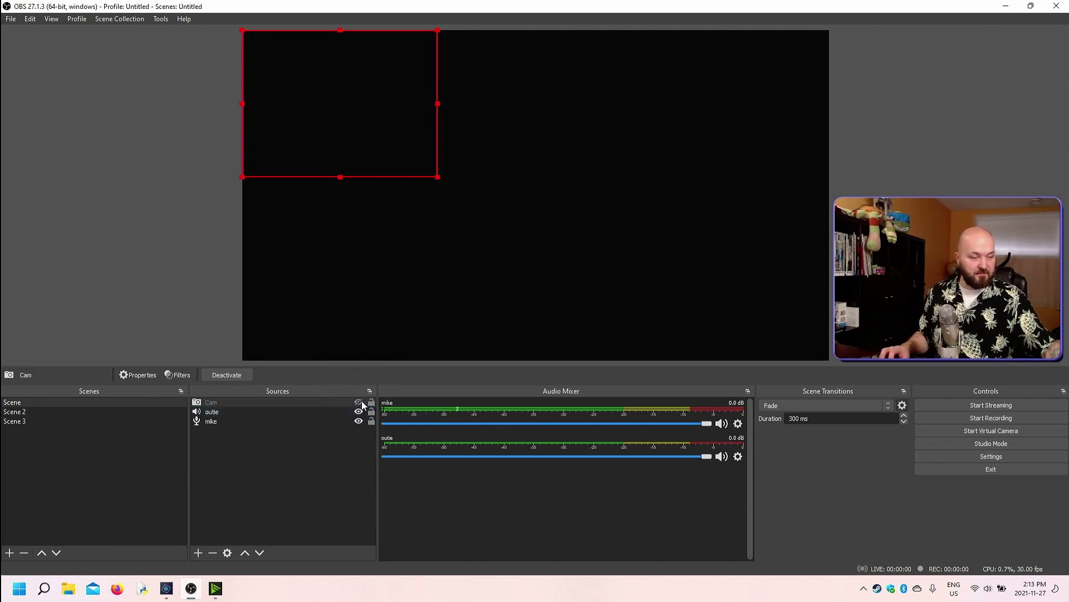
click(359, 402)
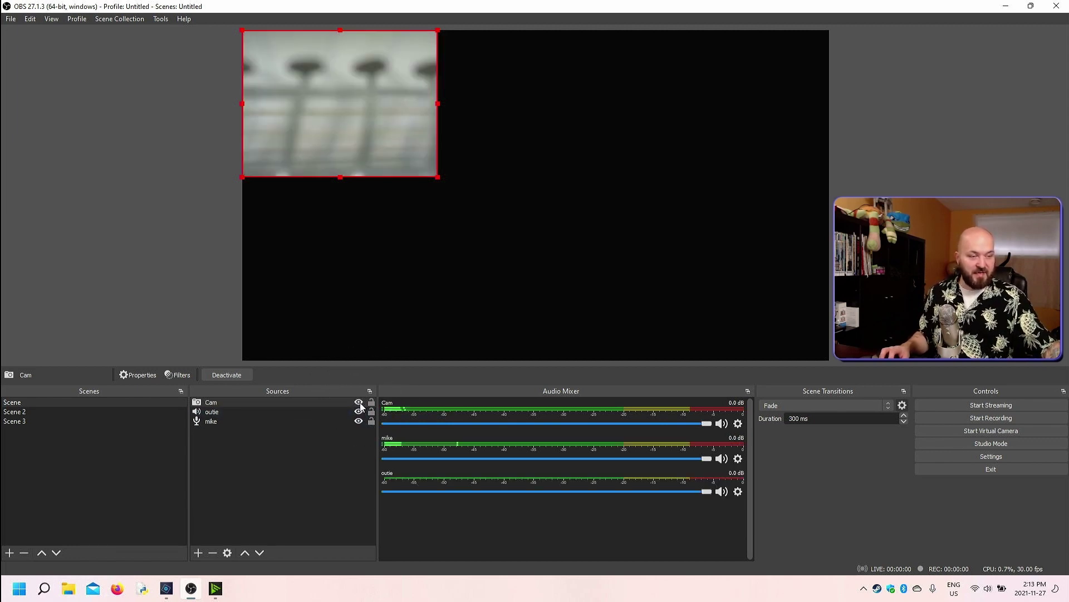
click(359, 402)
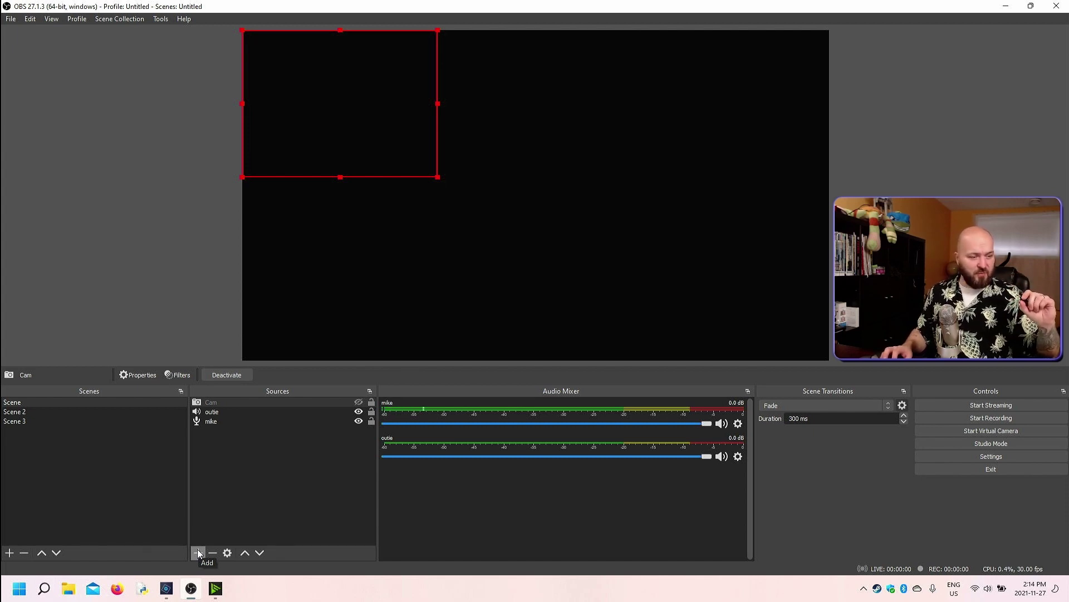
Create a browser source named B1 and set its URL to google.com
click(198, 552)
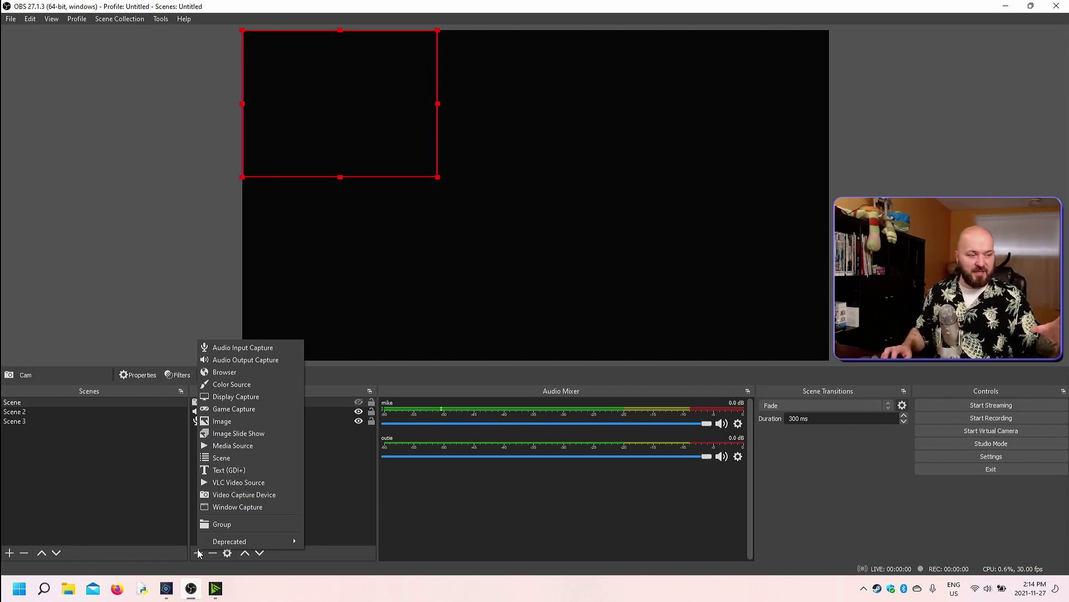
click(234, 376)
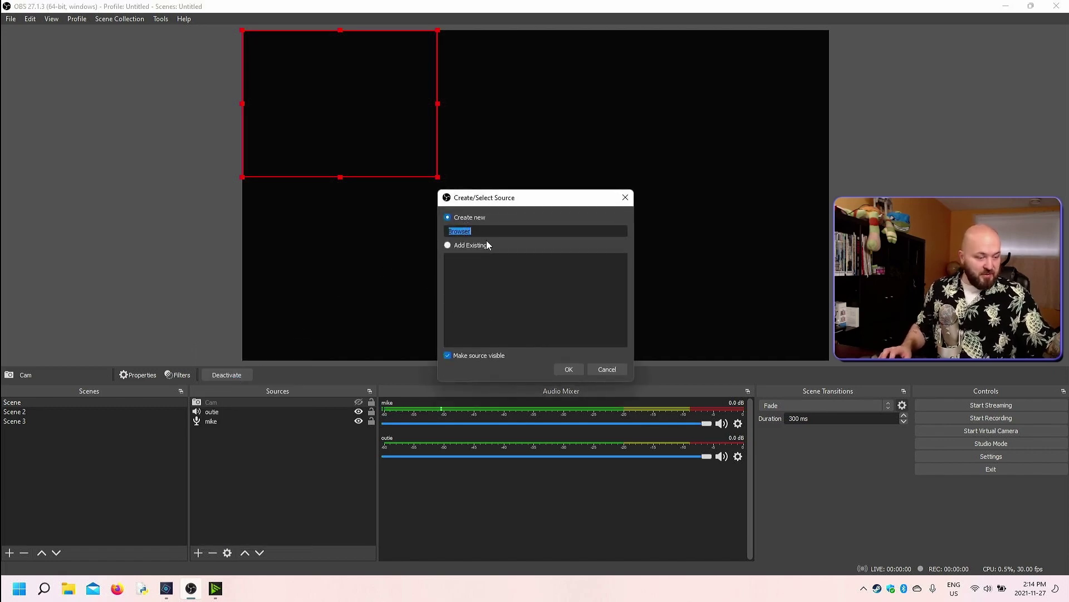
text(B1)
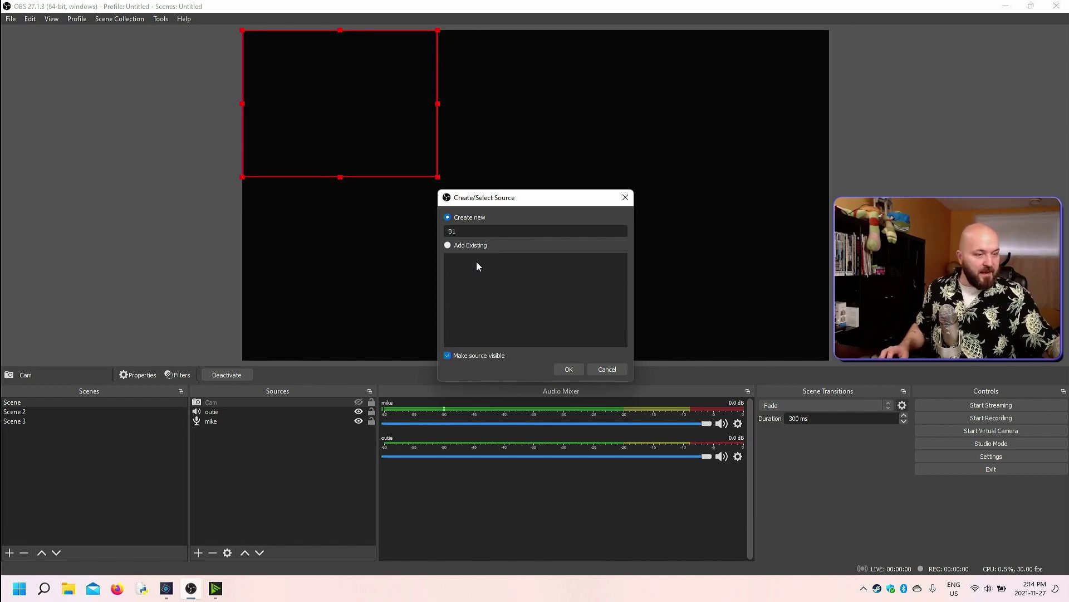
click(569, 369)
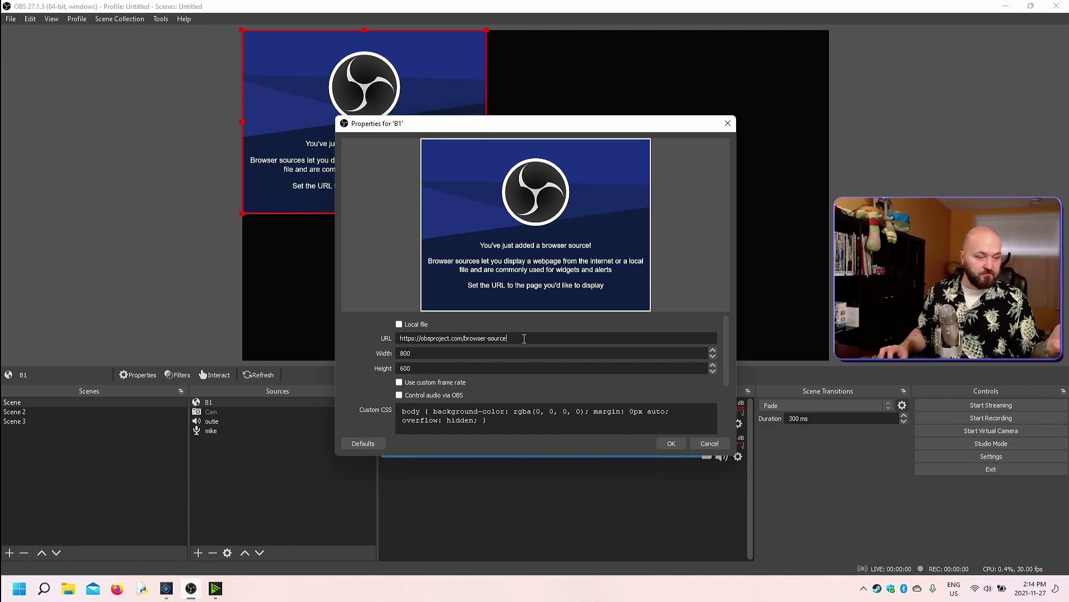
key(ctrl+a)
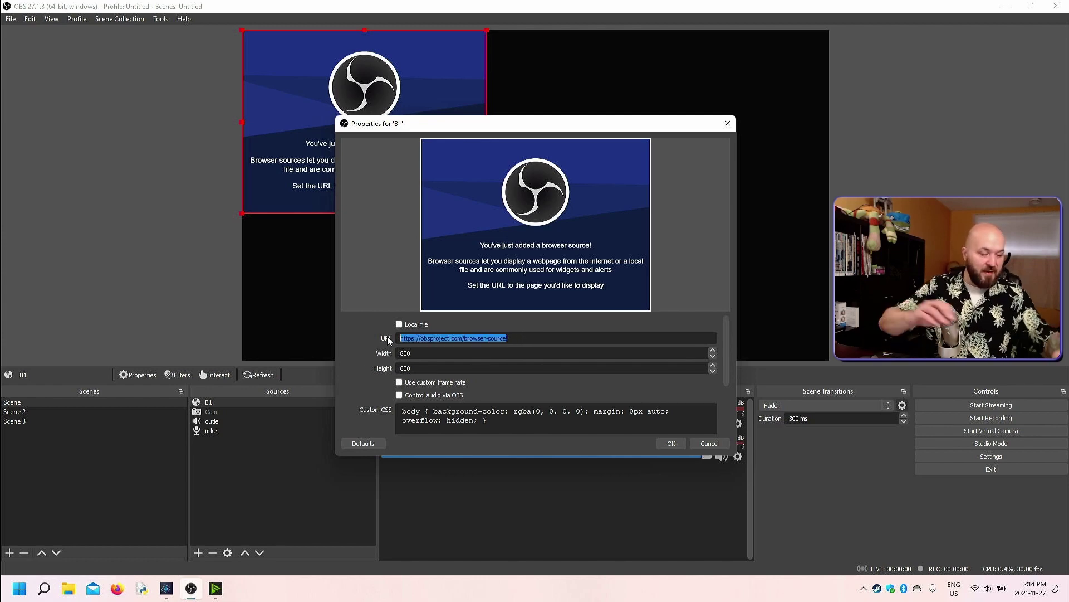
text(g)
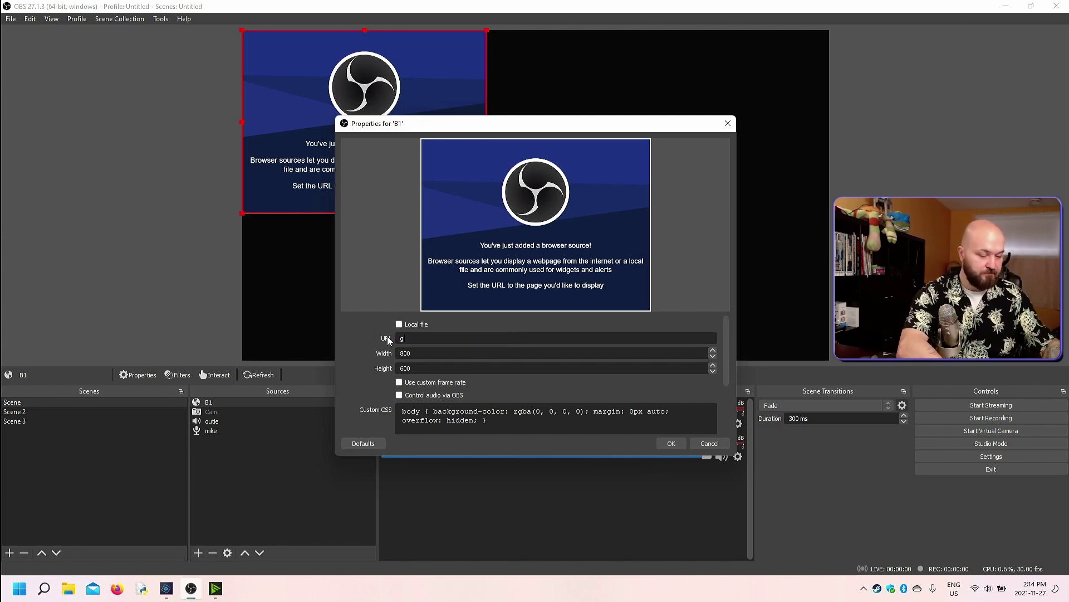
text(oogle.com)
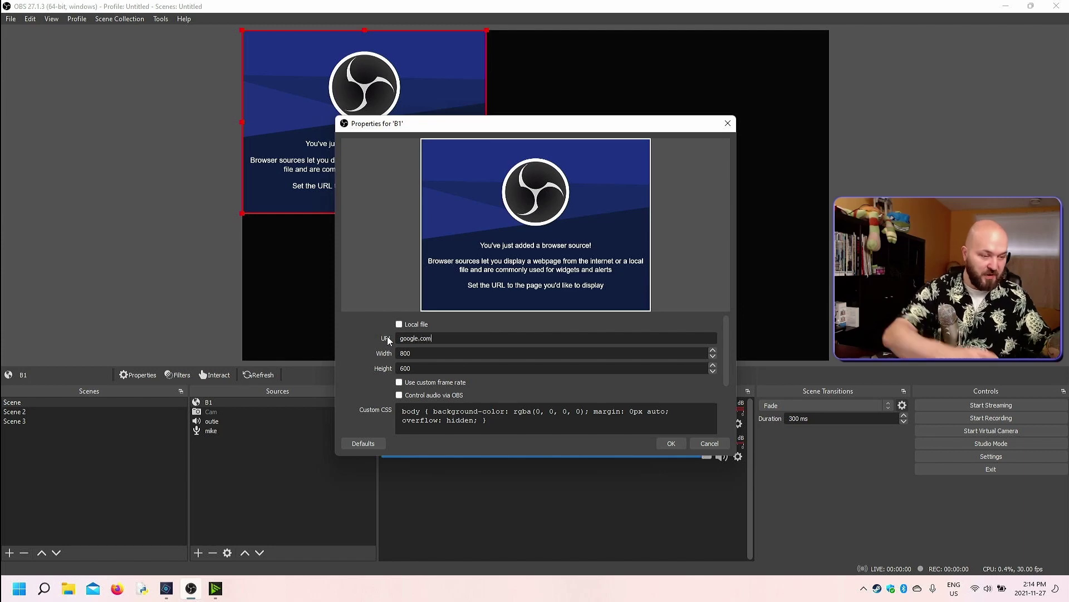
click(671, 443)
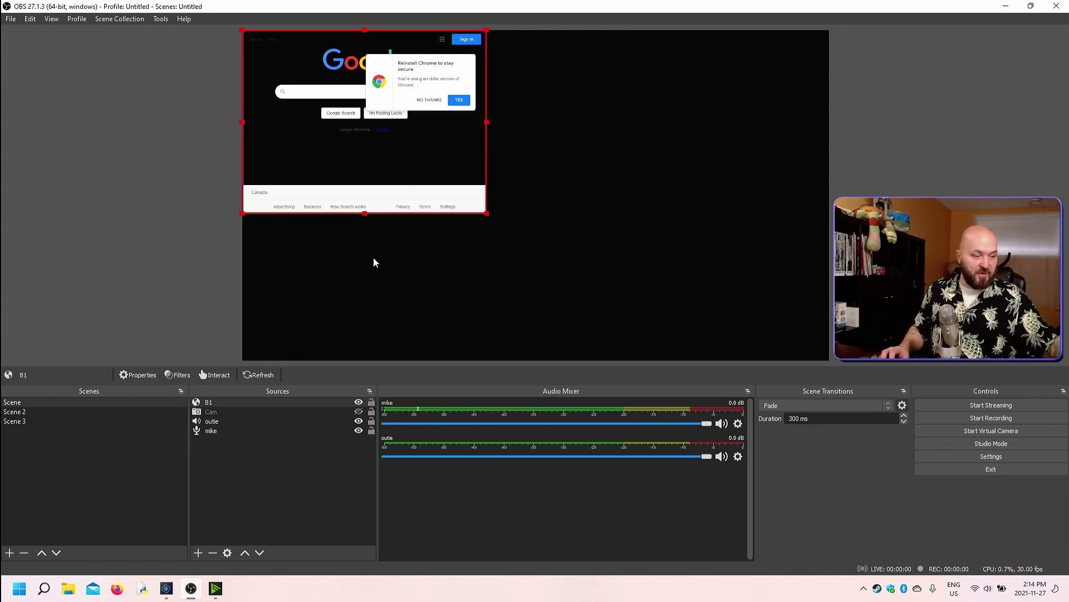
Open B1's properties and scroll down to the shutdown and page-refresh checkboxes
right_click(246, 404)
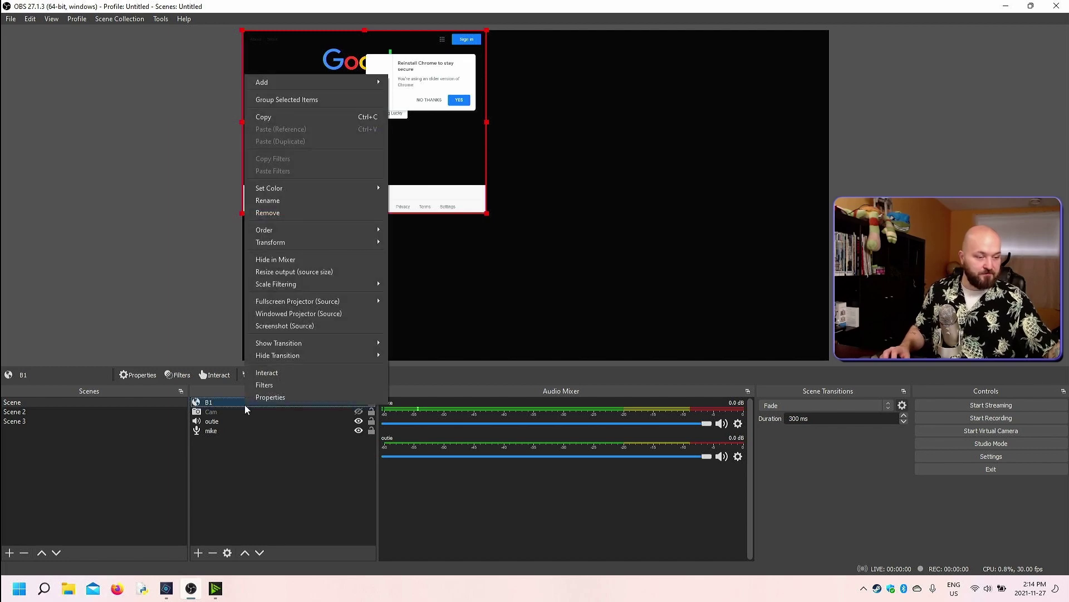
click(269, 398)
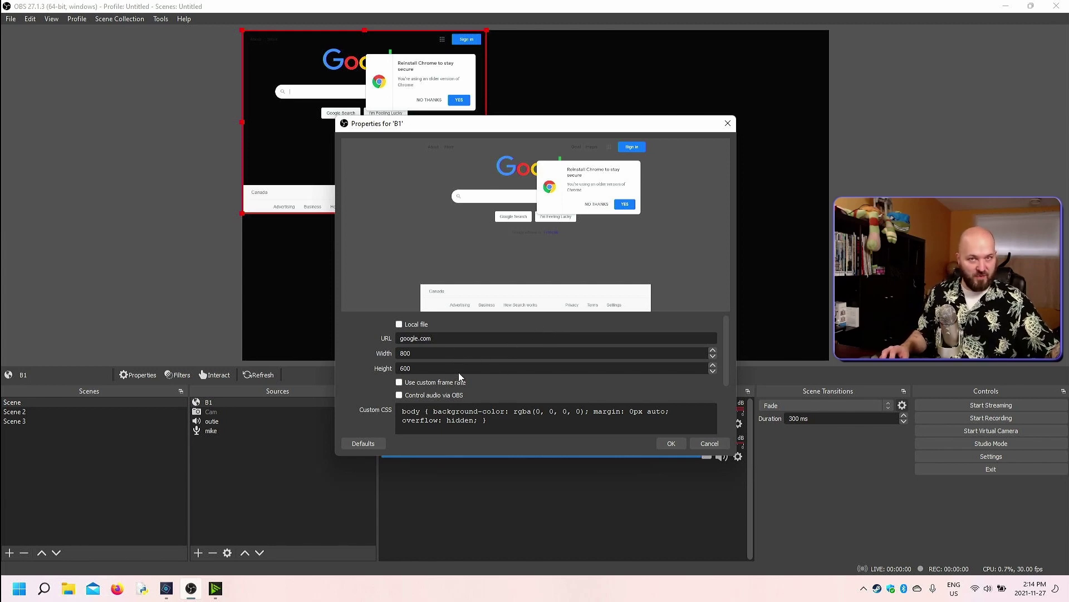
scroll(459, 372, down, 1)
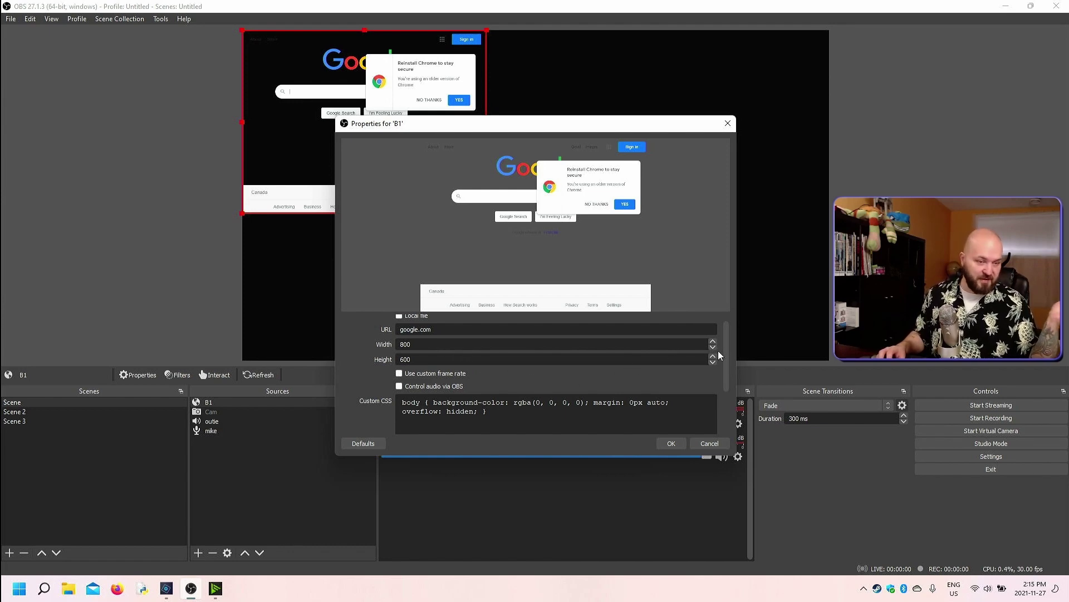
drag(725, 347, 723, 382)
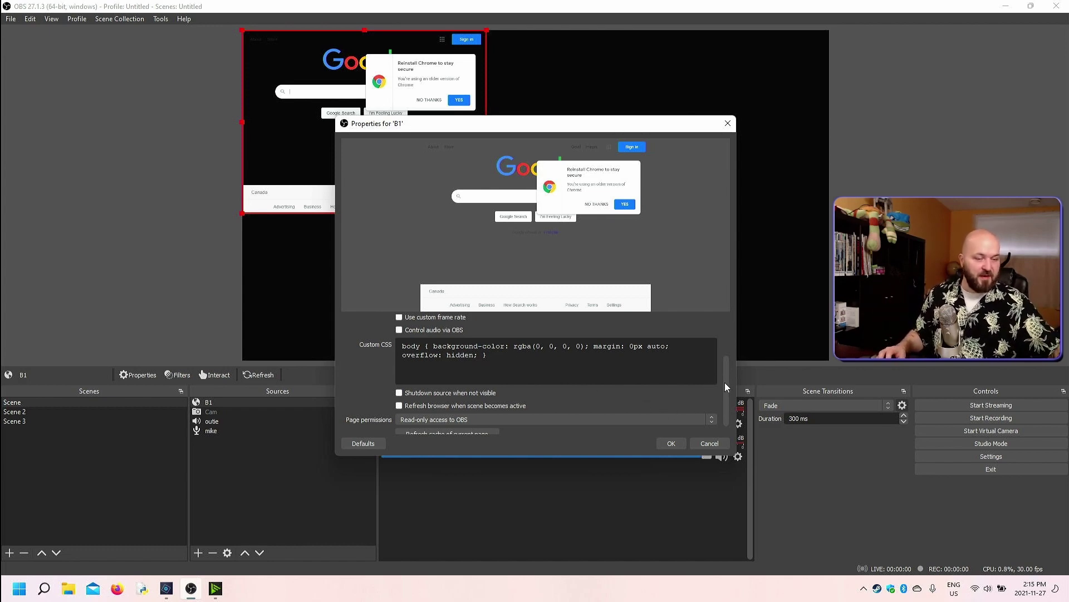
Leave shutdown-when-hidden and refresh-on-activate off, refresh B1's page cache, and confirm
scroll(726, 384, down, 1)
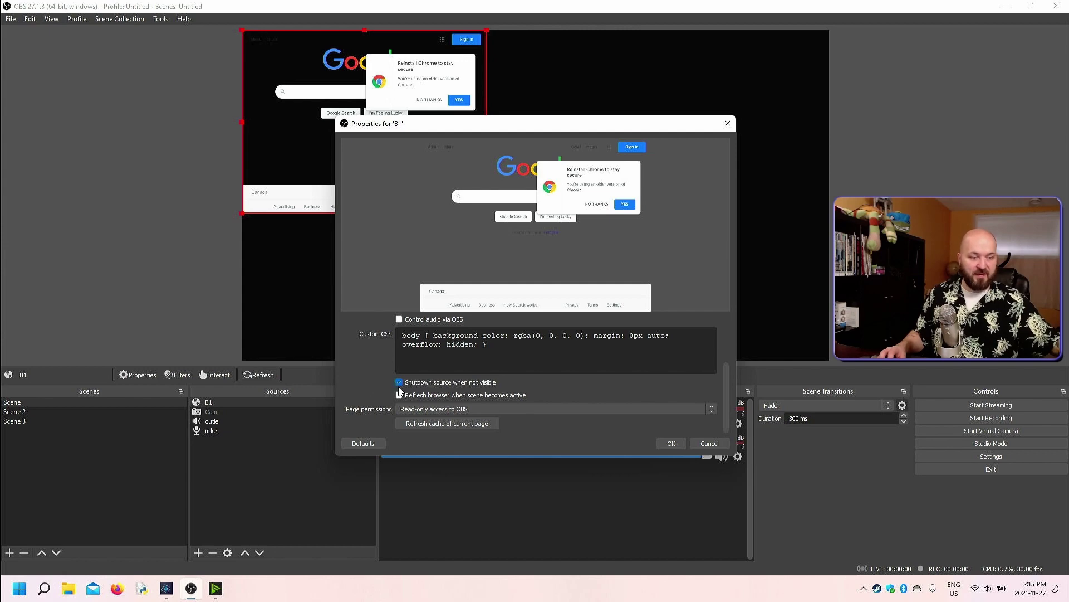
click(399, 384)
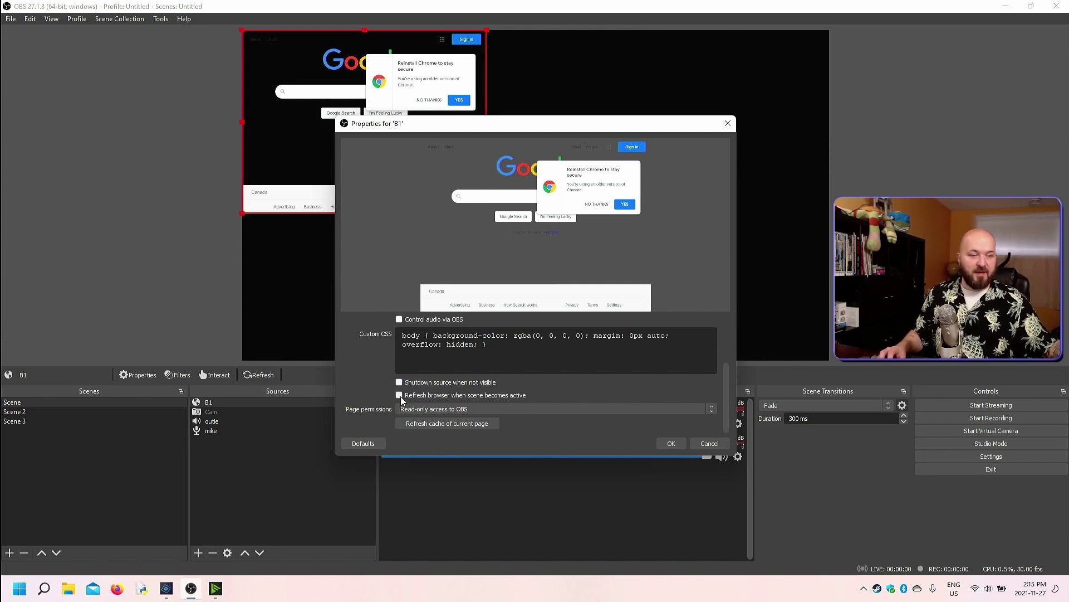
click(399, 395)
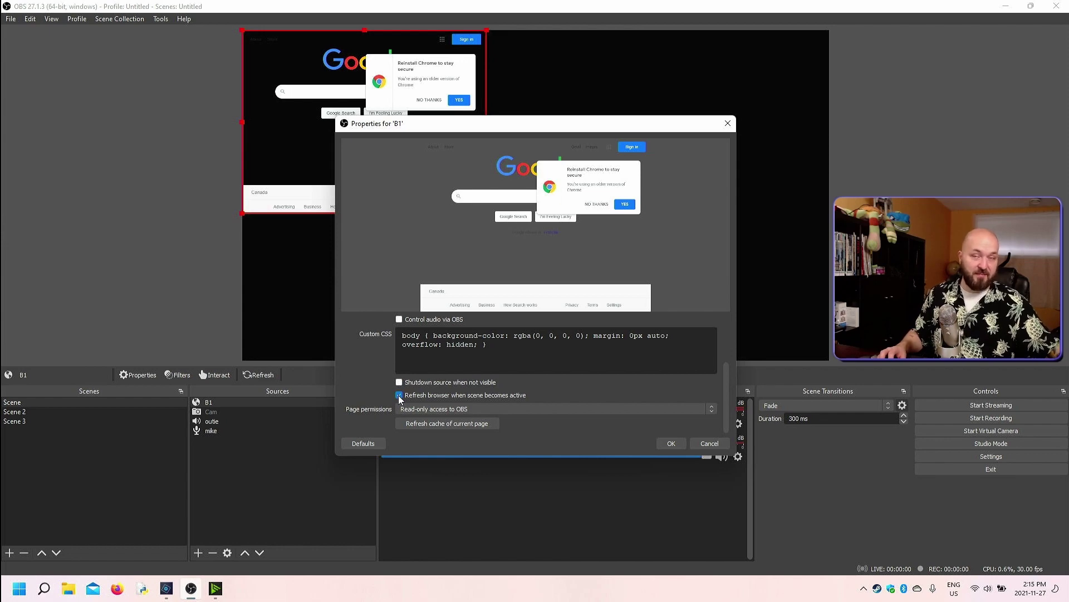
click(399, 395)
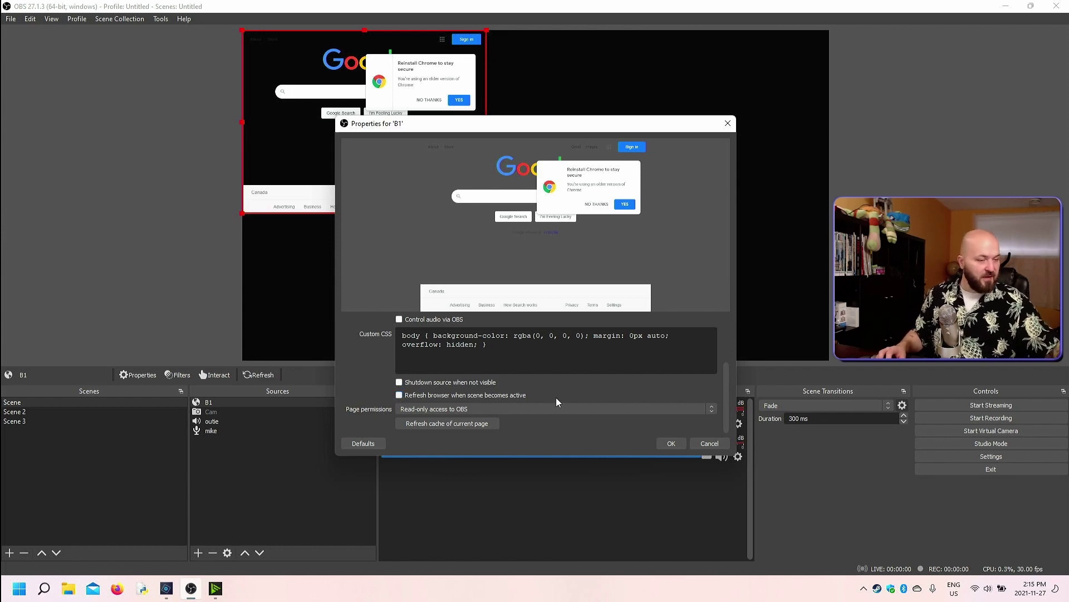
click(479, 426)
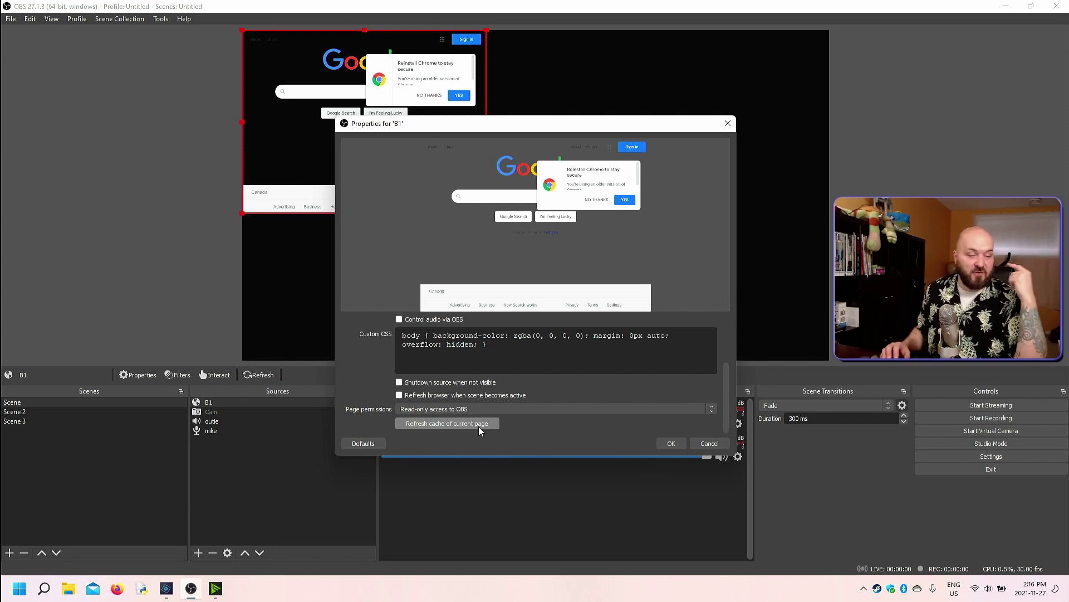
click(678, 444)
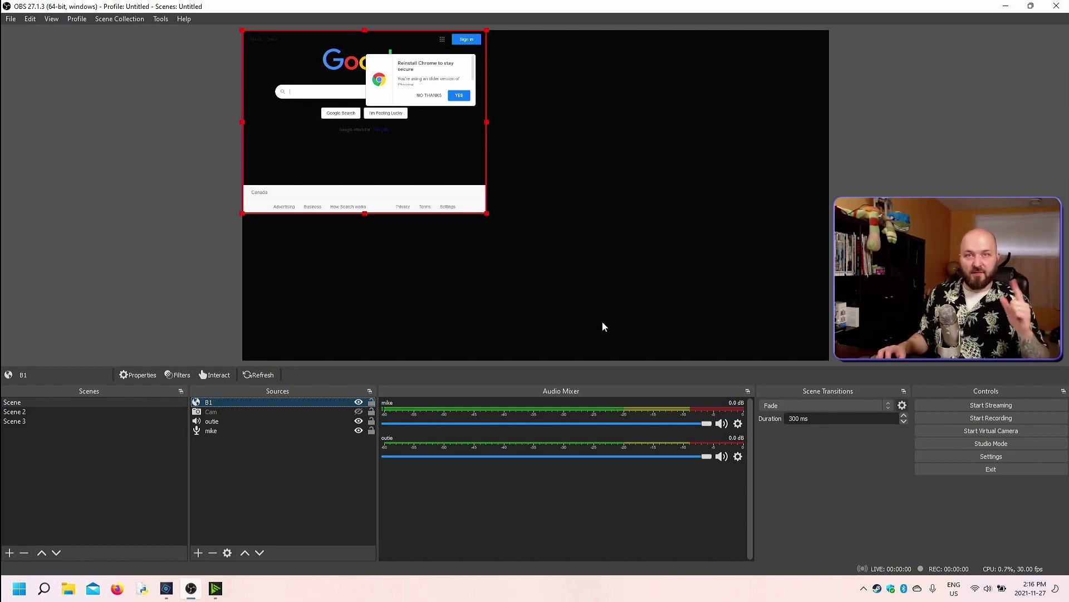
Add the existing Scene 2 to the current scene as a scene source
click(199, 554)
click(259, 464)
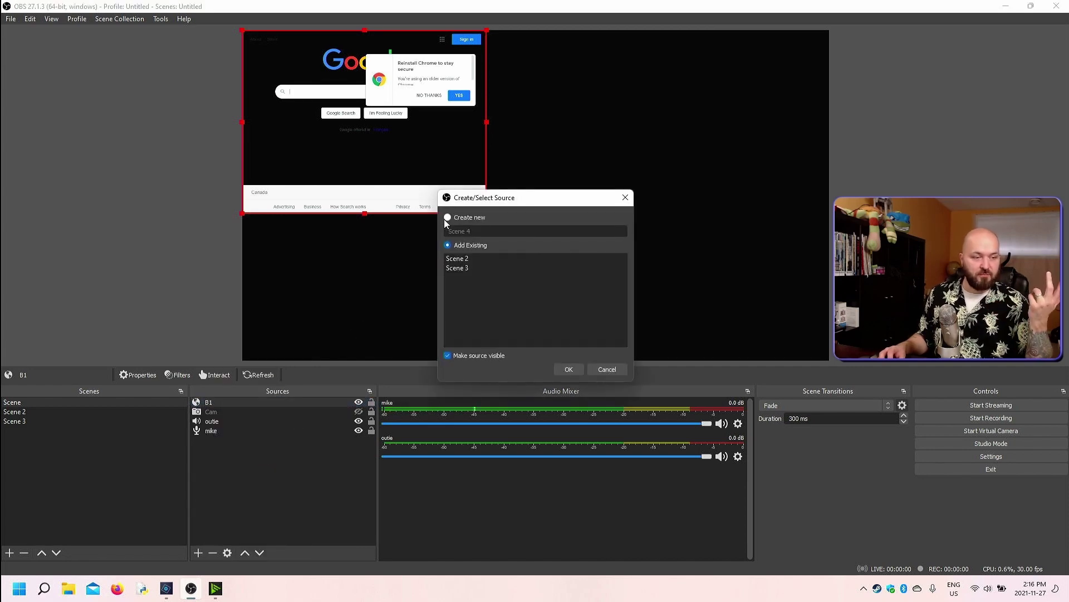
click(455, 260)
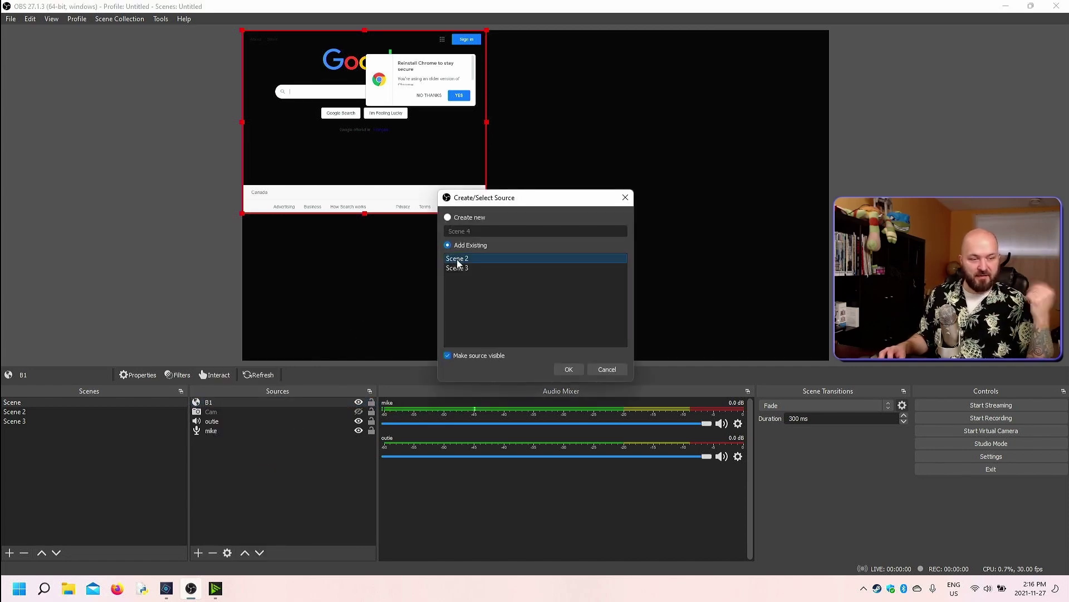
click(569, 369)
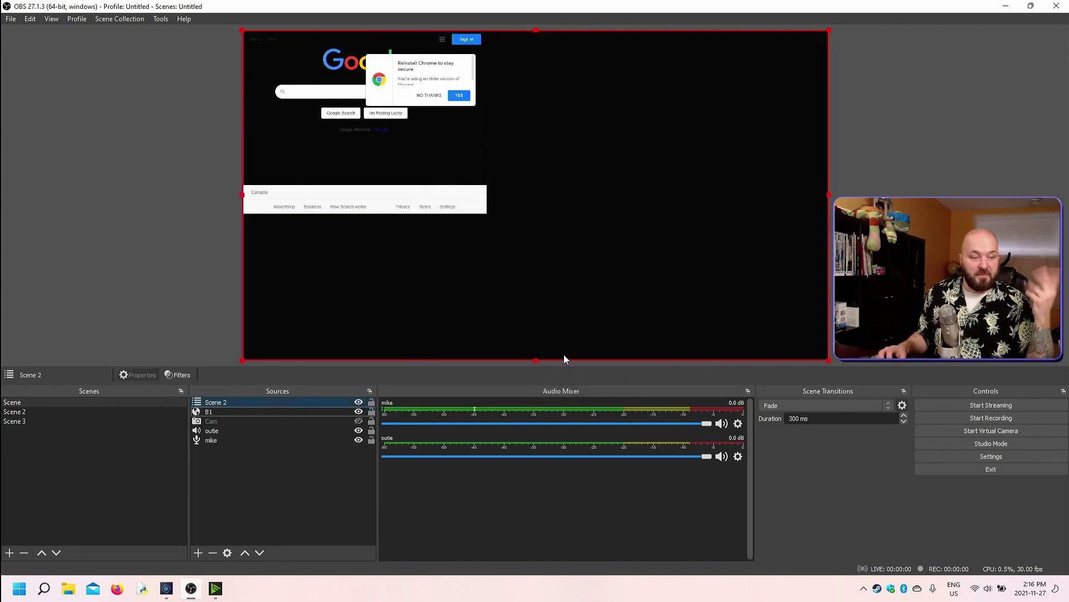